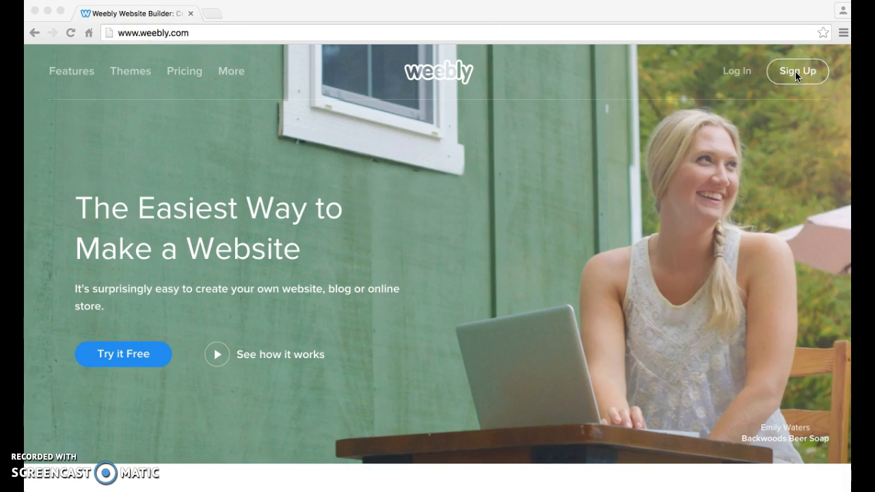
Log in to the existing Weebly account.
click(727, 73)
click(731, 68)
click(377, 264)
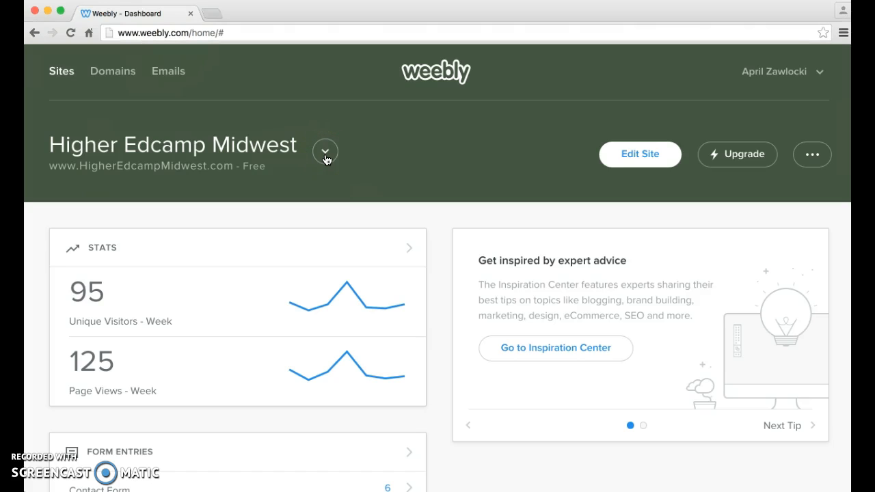
Start a new website from the list of existing sites and choose Site as its focus.
click(326, 156)
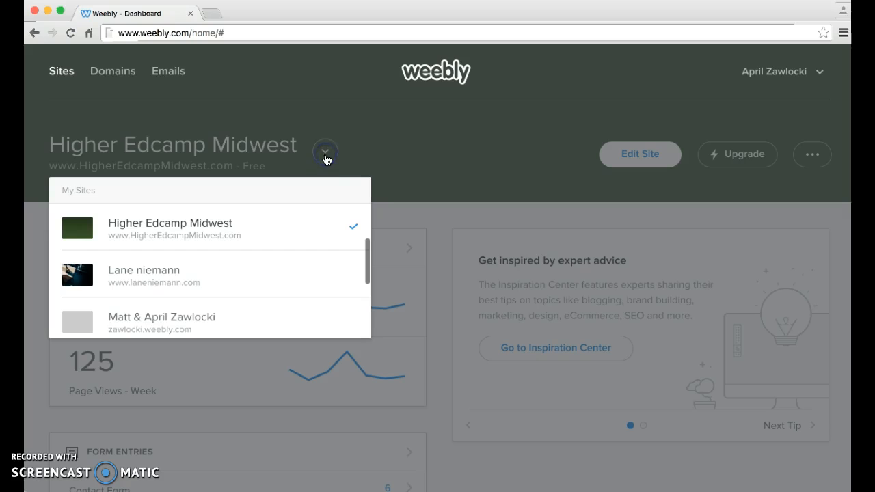
scroll(258, 250, up, 2)
click(140, 231)
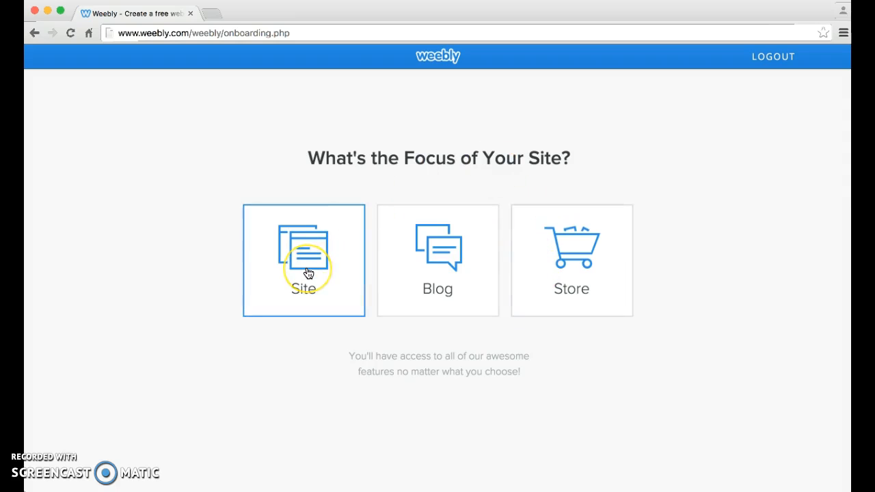
click(309, 273)
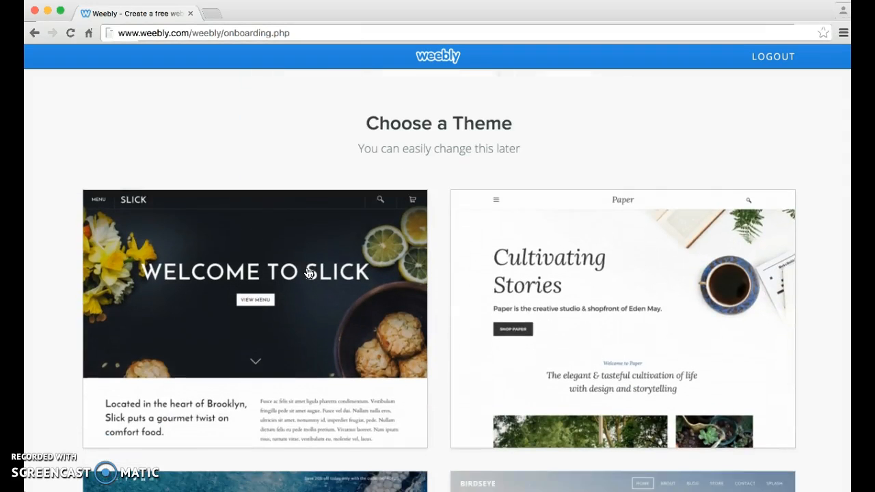
Browse the available themes and choose the Clean Lines theme for the new site.
scroll(309, 273, down, 4)
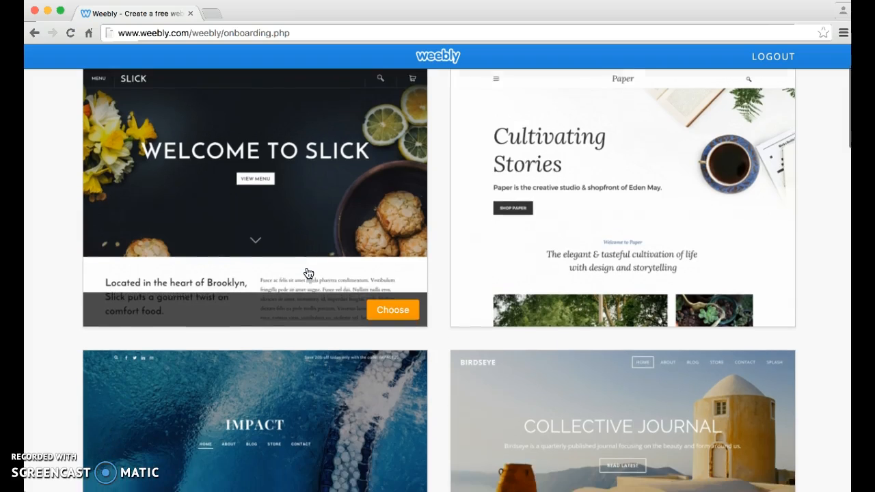
scroll(543, 254, down, 5)
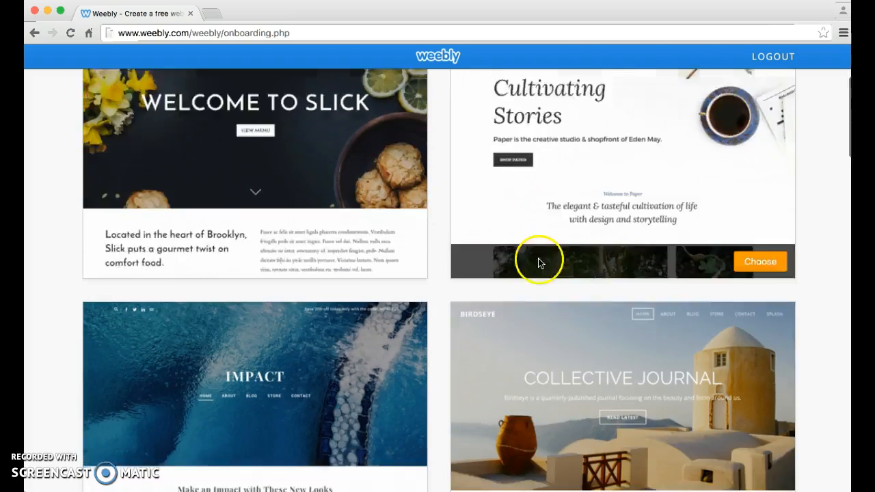
scroll(396, 260, down, 5)
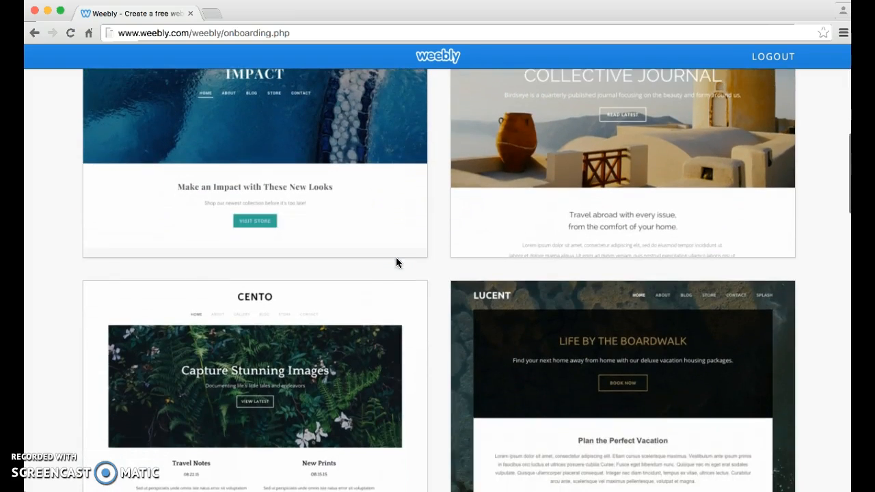
scroll(344, 378, down, 3)
scroll(654, 273, down, 9)
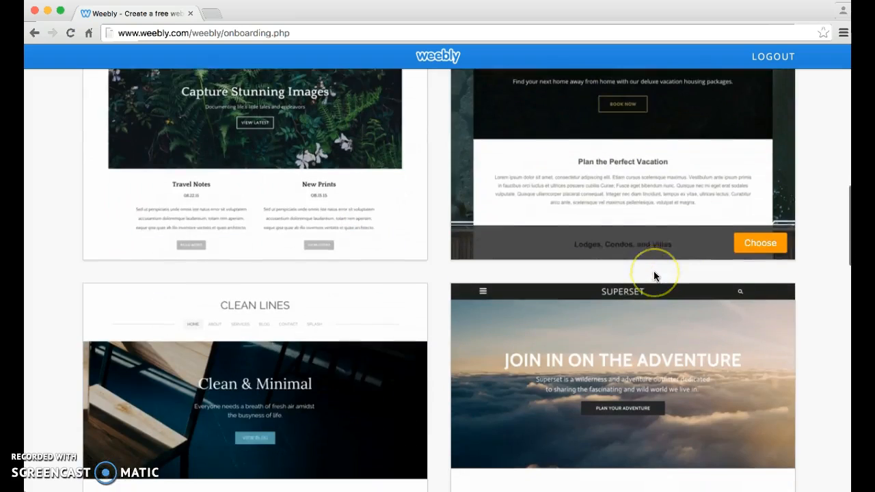
scroll(654, 276, down, 1)
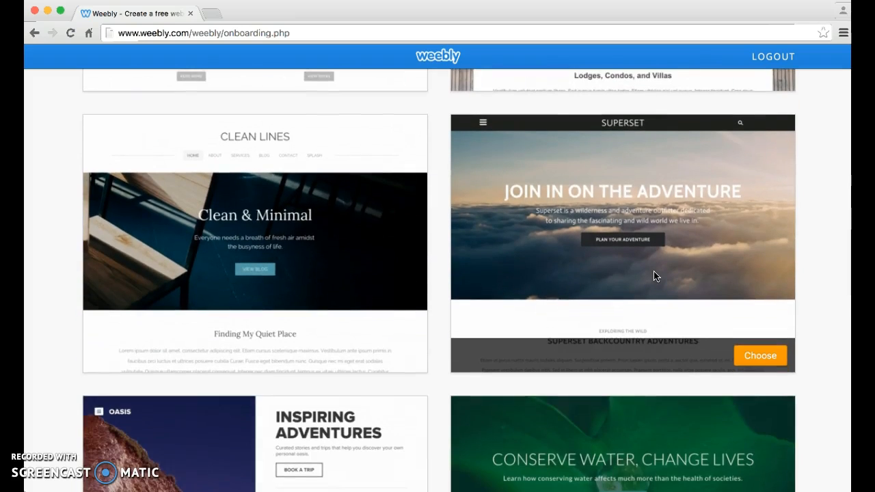
click(402, 359)
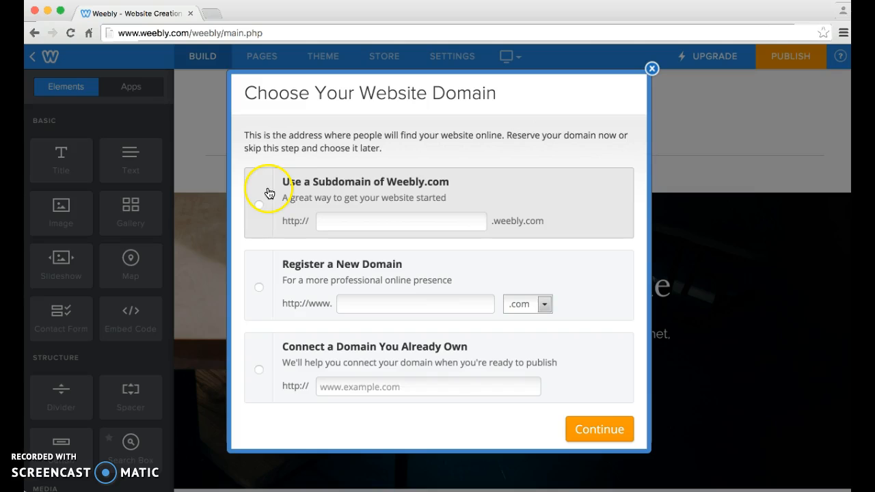
Select a subdomain of Weebly.com for the site and enter the owner's first initial and surname as the address.
click(260, 208)
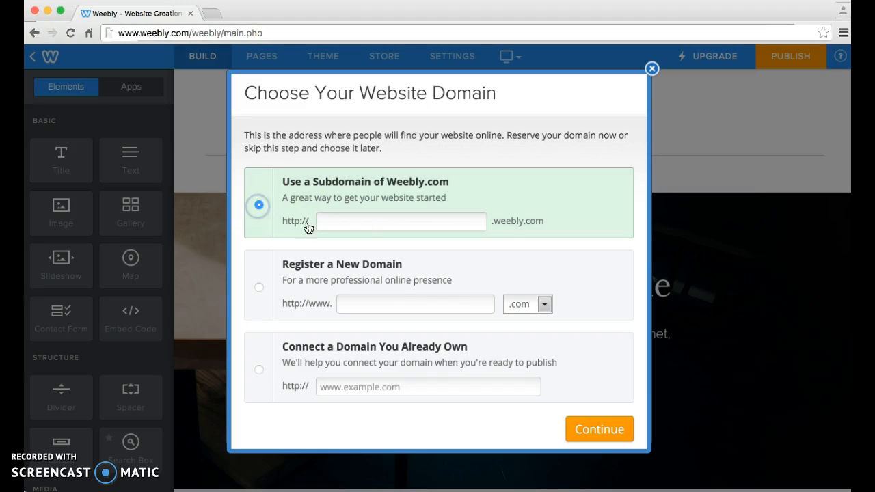
click(405, 221)
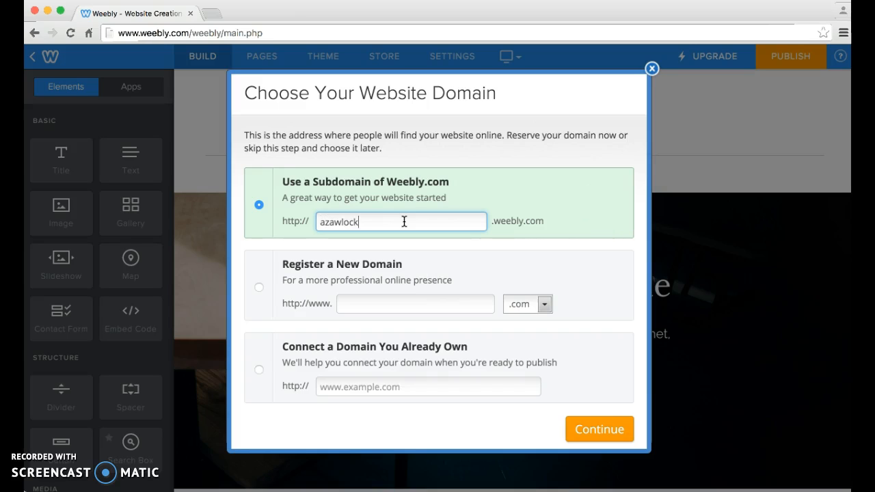
text(i)
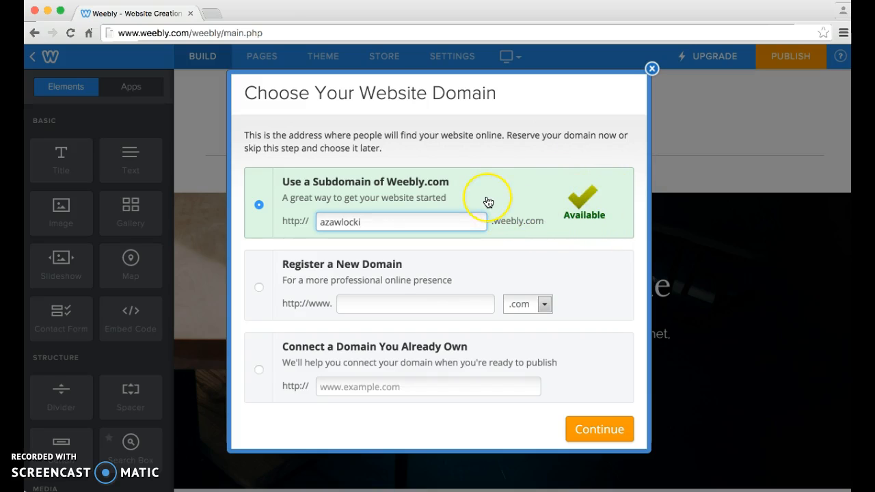
Try the owner's full name as the Weebly subdomain instead.
key(BackSpace)
key(BackSpace)
key(BackSpace)
text(prilzawlocki)
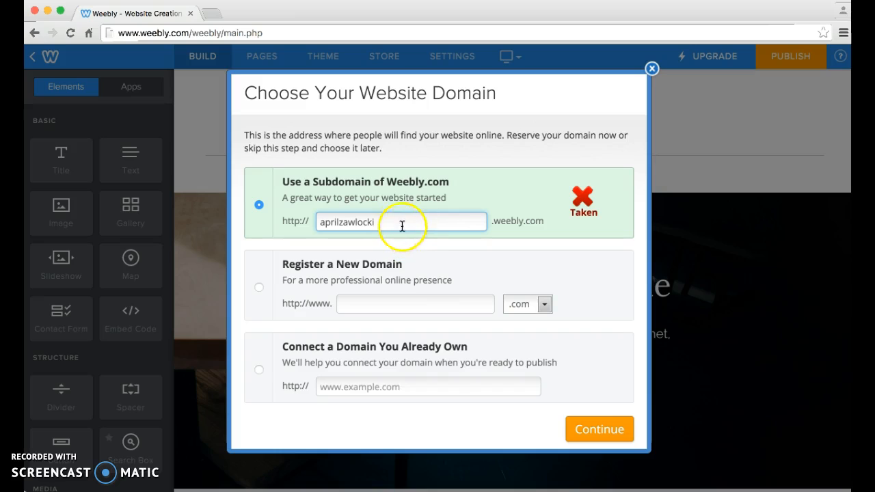
Set the Weebly subdomain back to the owner's first initial and surname and accept the domain choice.
drag(400, 223, 319, 219)
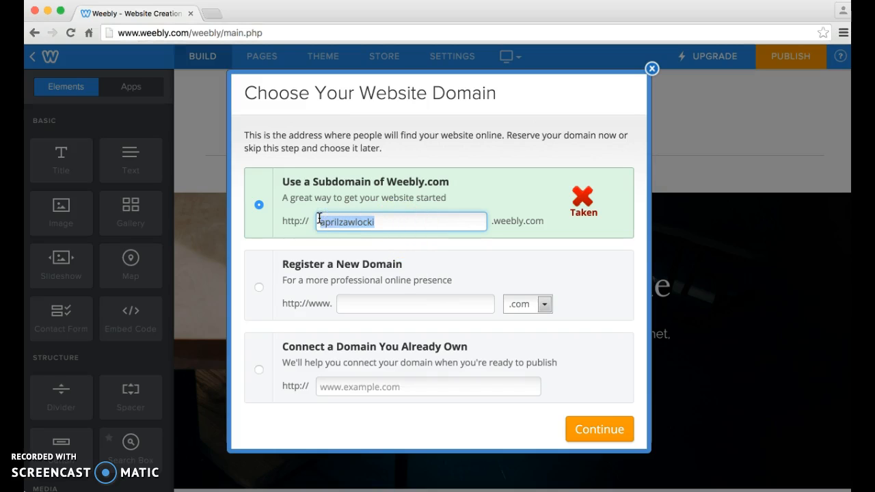
text(az)
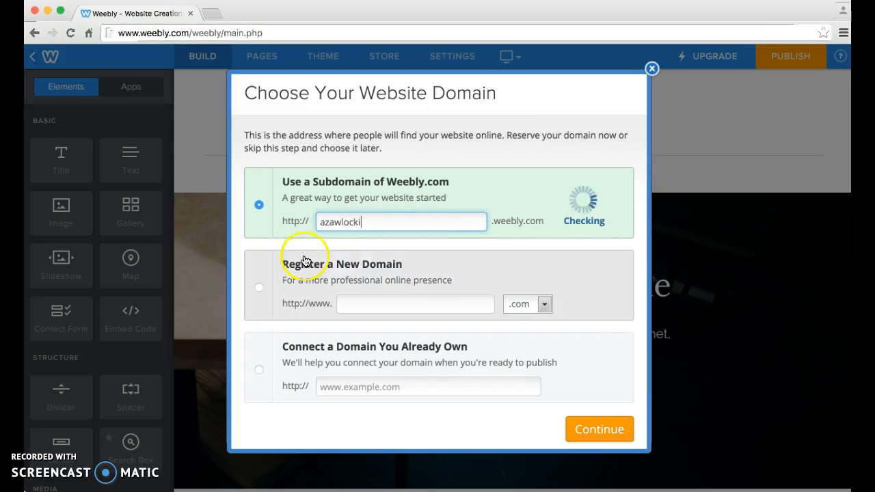
click(596, 429)
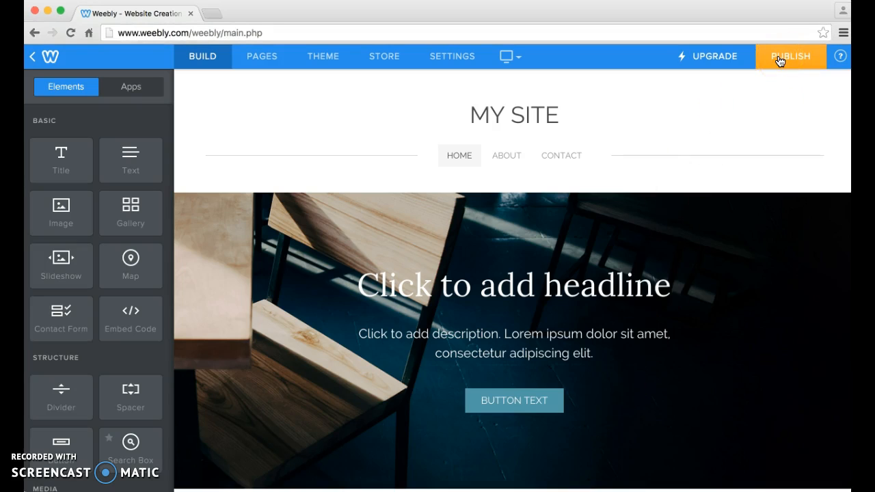
Replace the site title "MY SITE" in the page header with the owner's full name.
scroll(406, 205, down, 1)
scroll(406, 205, up, 1)
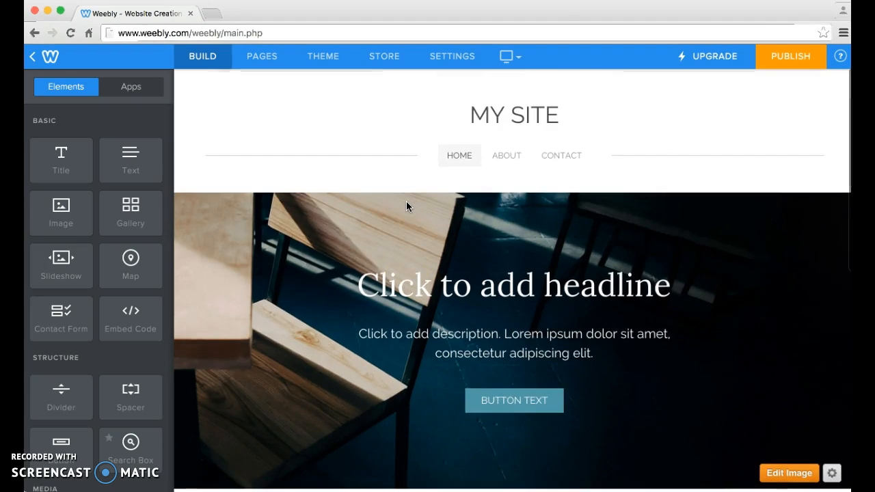
click(522, 114)
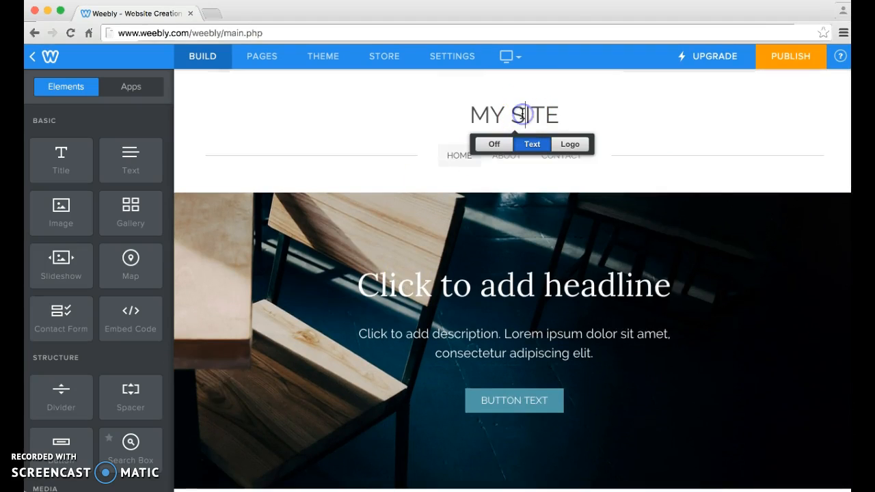
double_click(520, 114)
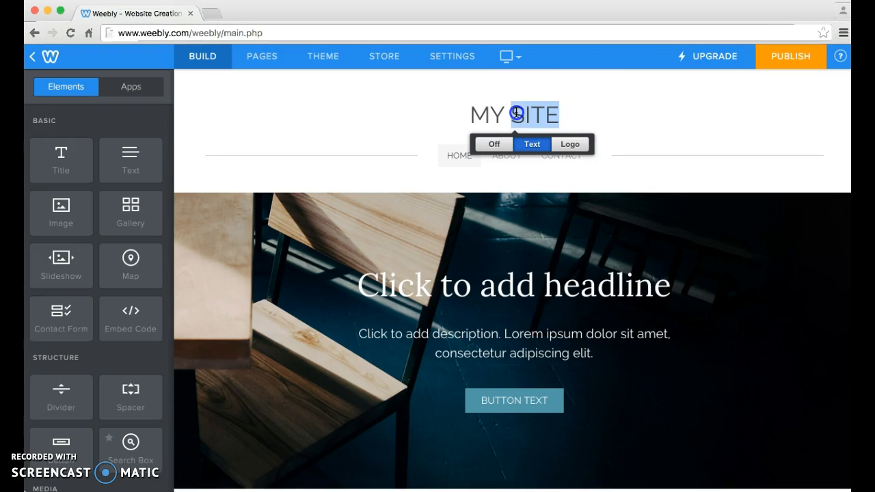
double_click(486, 115)
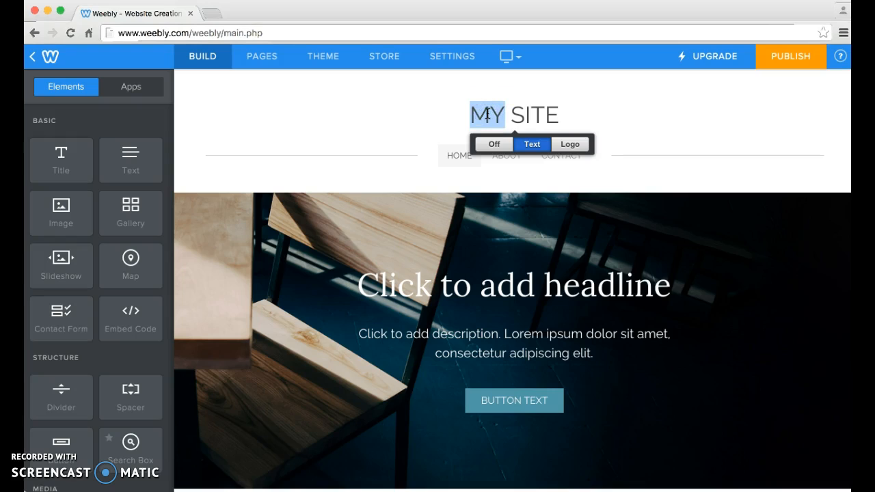
text(APRIL)
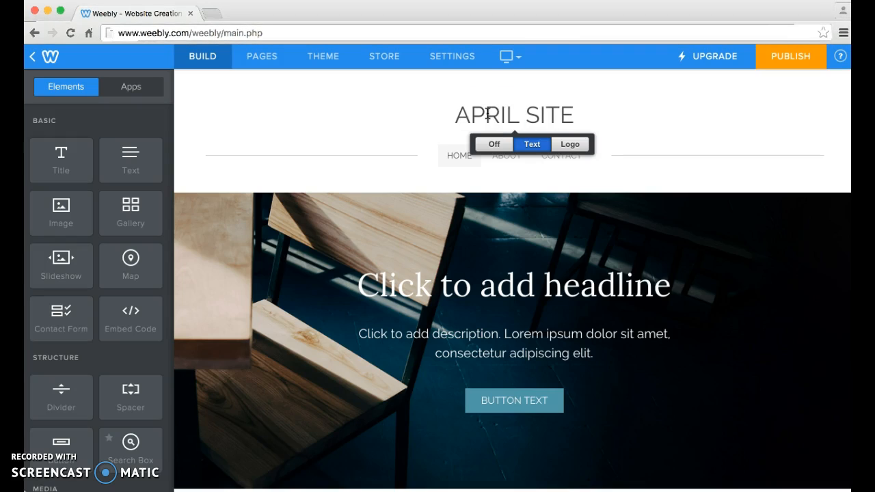
double_click(526, 118)
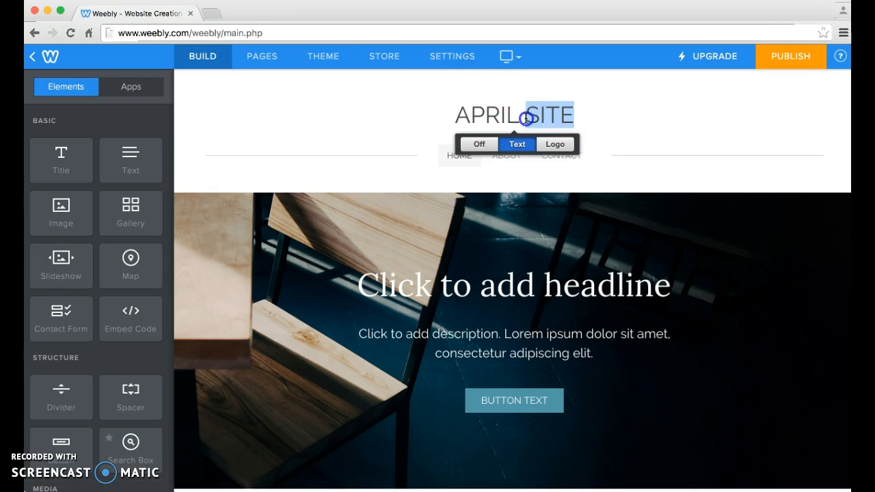
key(BackSpace)
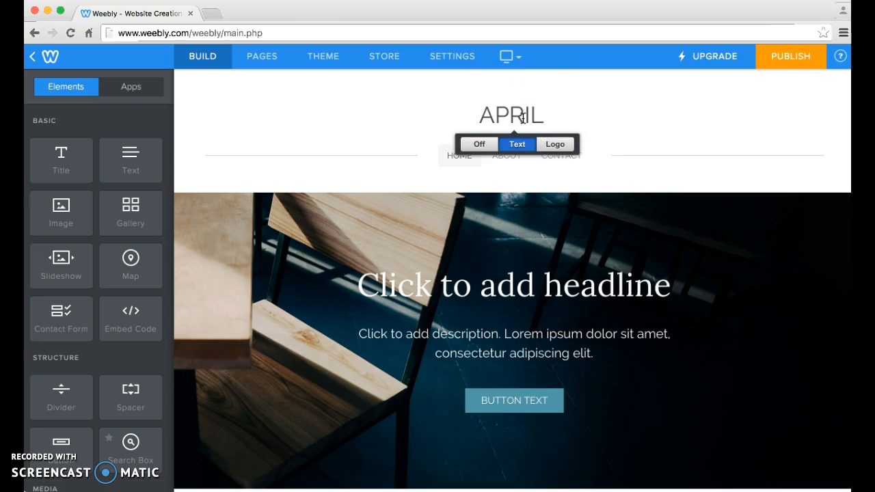
text(ZAWLOCKI)
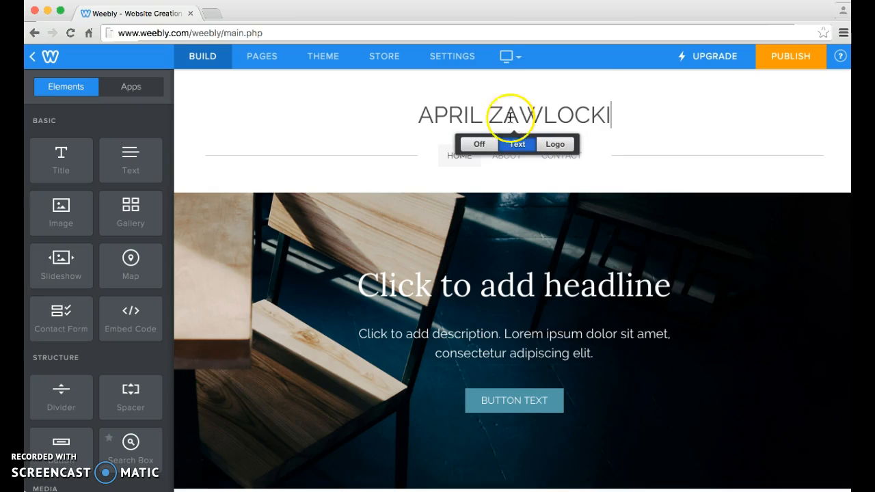
click(369, 137)
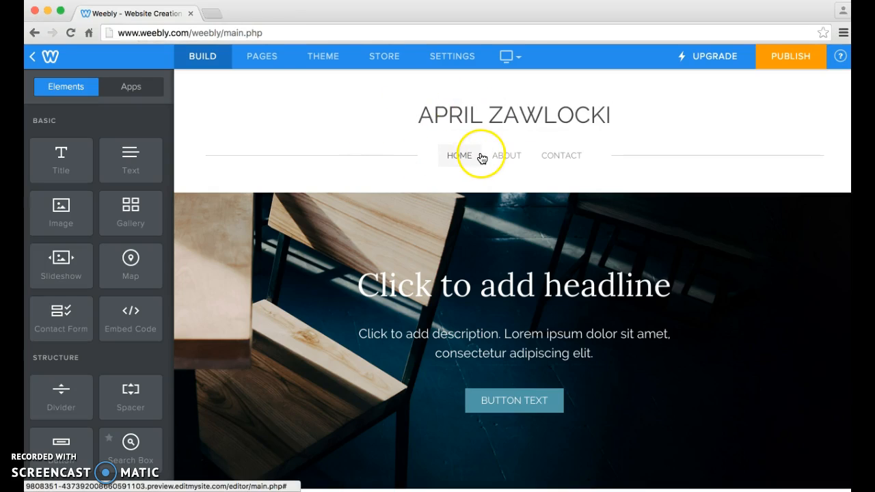
Rename the About page as "Professional Credentials".
click(266, 66)
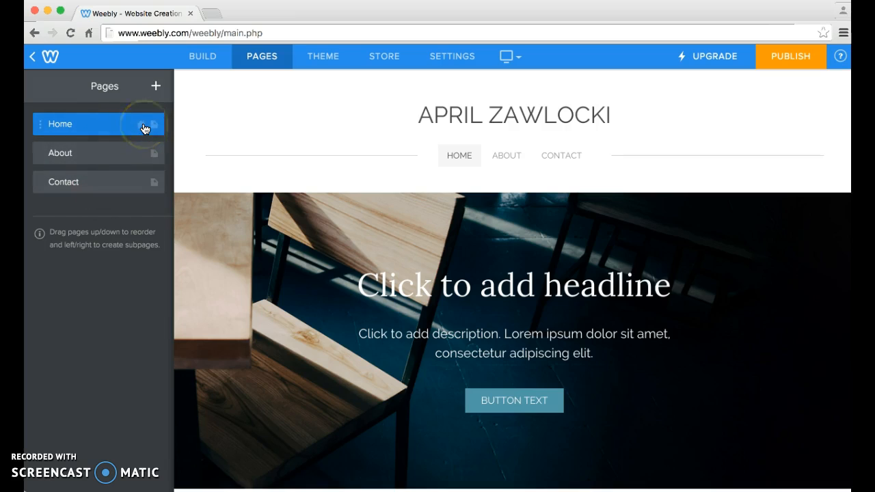
click(129, 157)
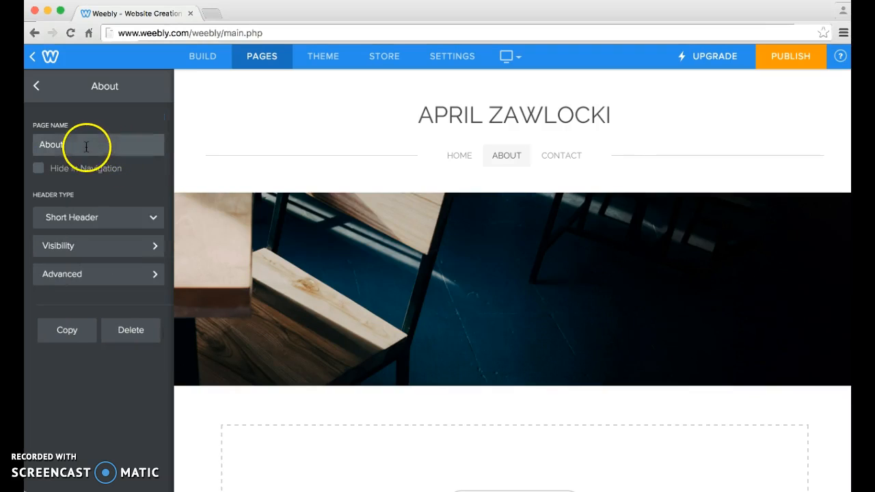
drag(87, 147, 39, 144)
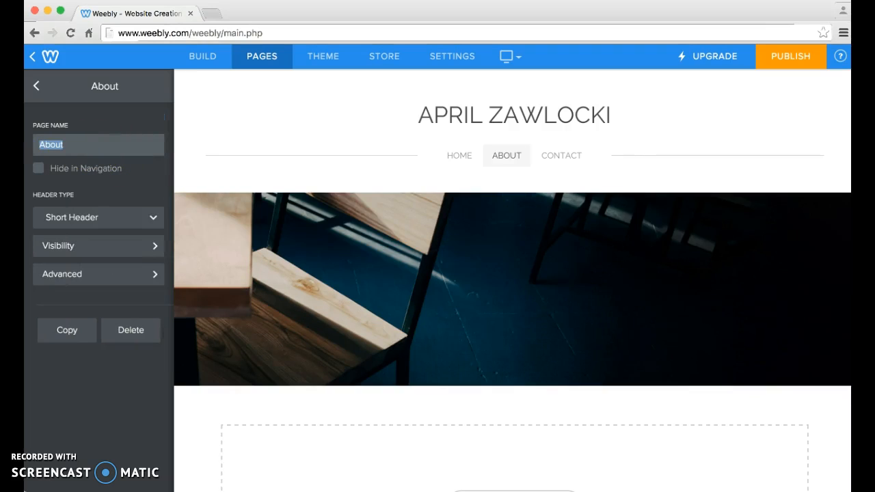
text(Professional Credentials)
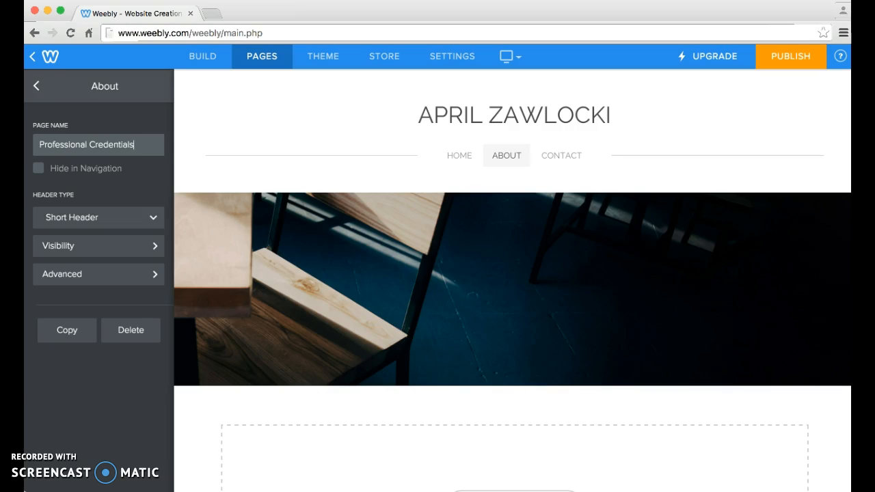
click(123, 395)
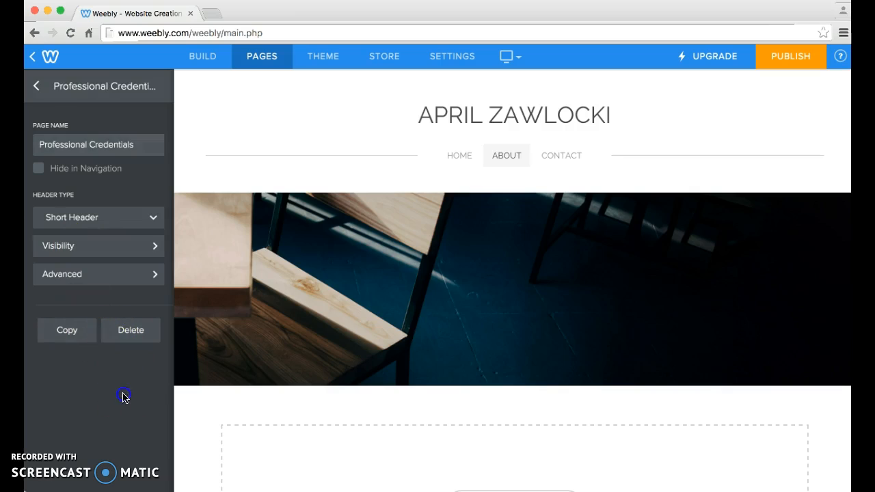
click(111, 388)
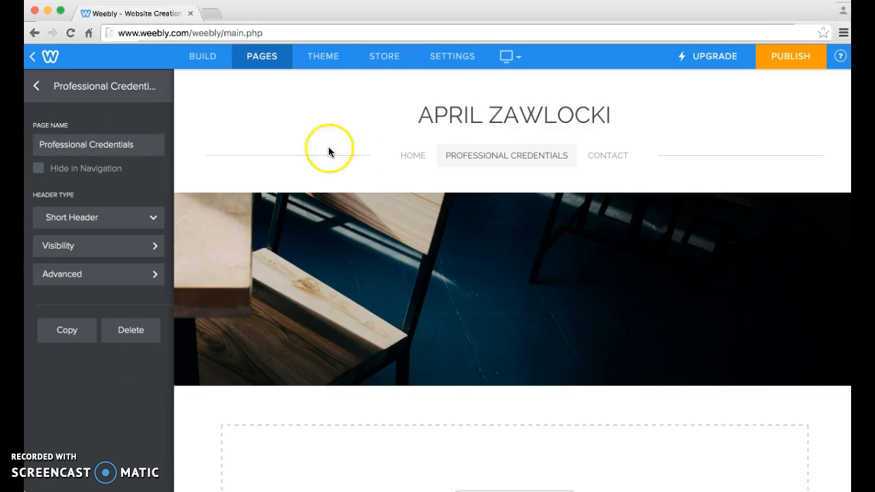
Rename the Contact page as "Education 2201 Artifacts" and return to the page list.
click(38, 93)
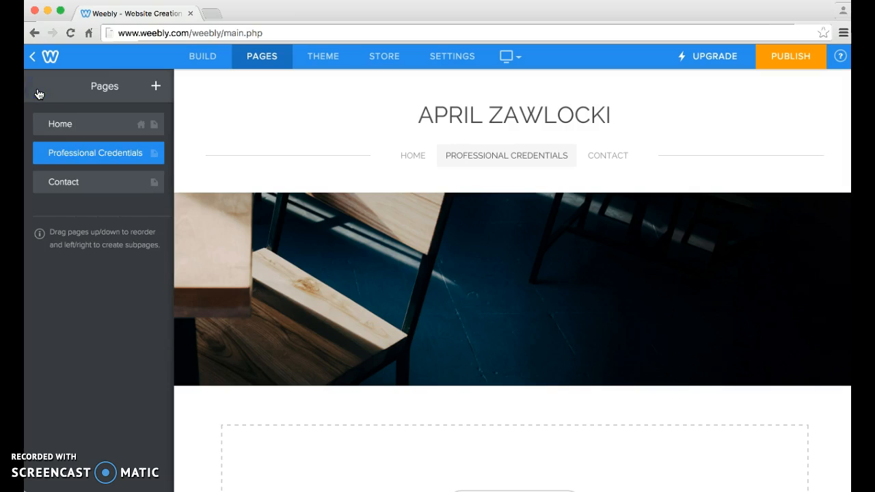
click(65, 182)
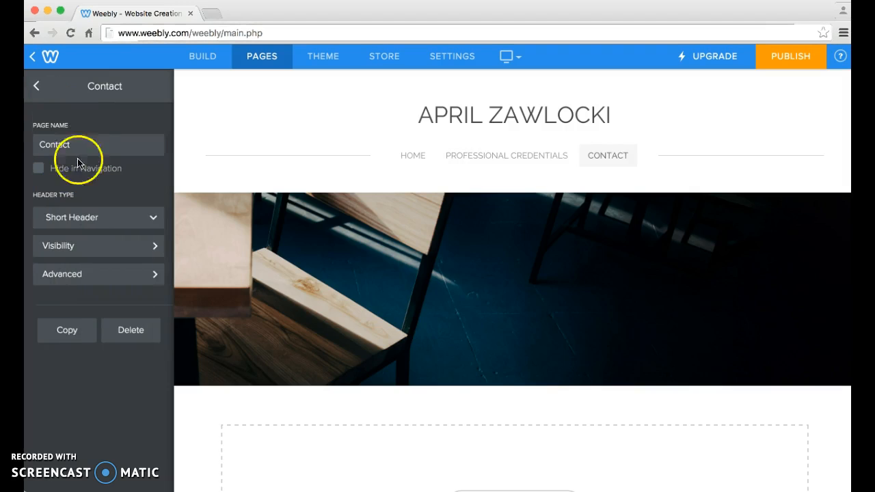
click(86, 141)
key(super+a)
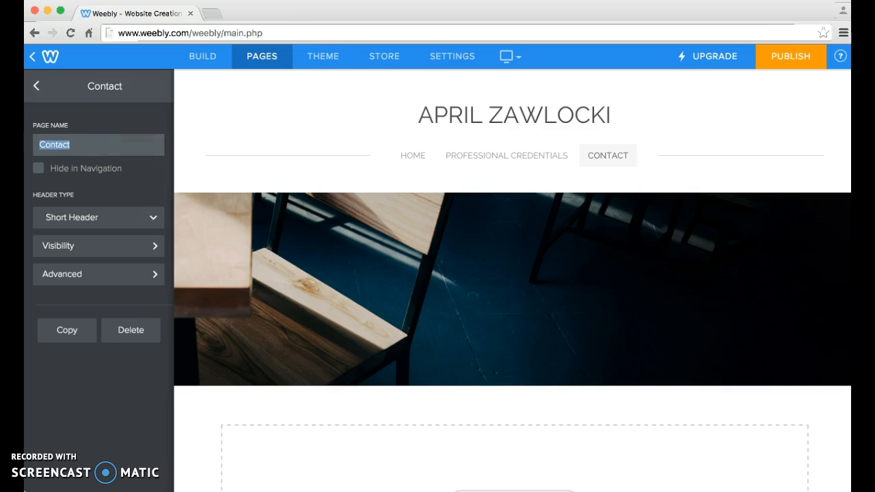
text(Education 2201 Artif)
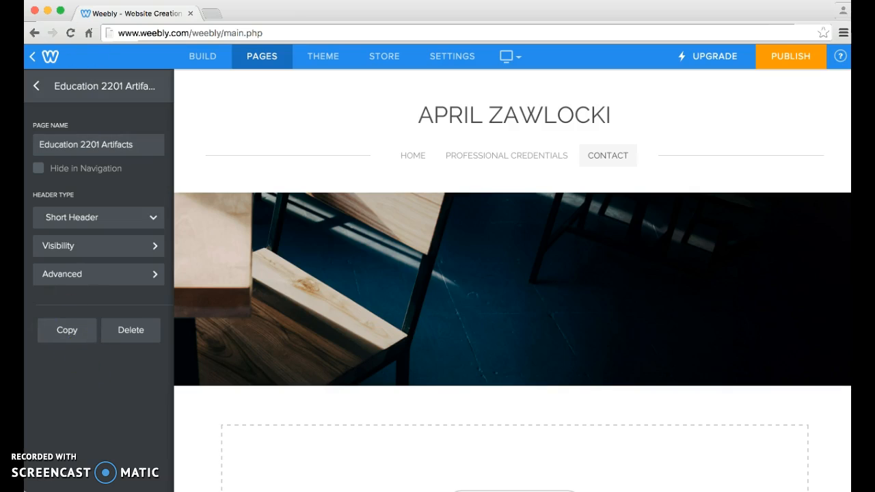
click(37, 86)
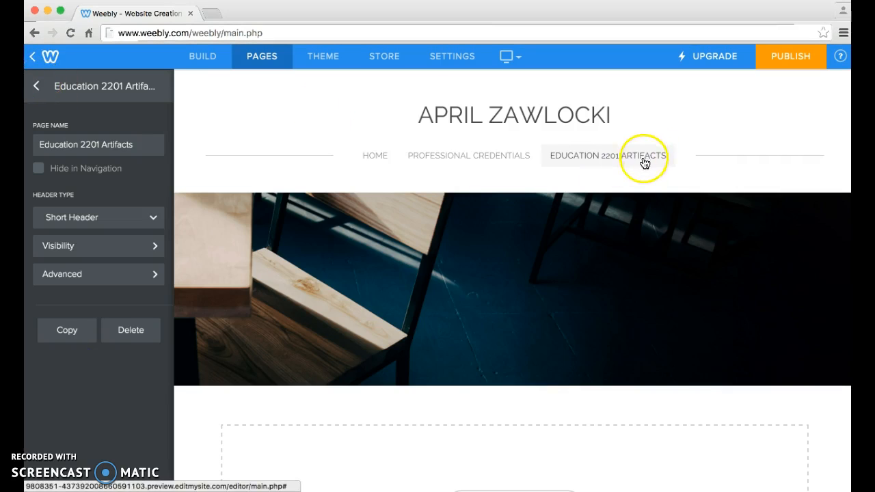
click(38, 90)
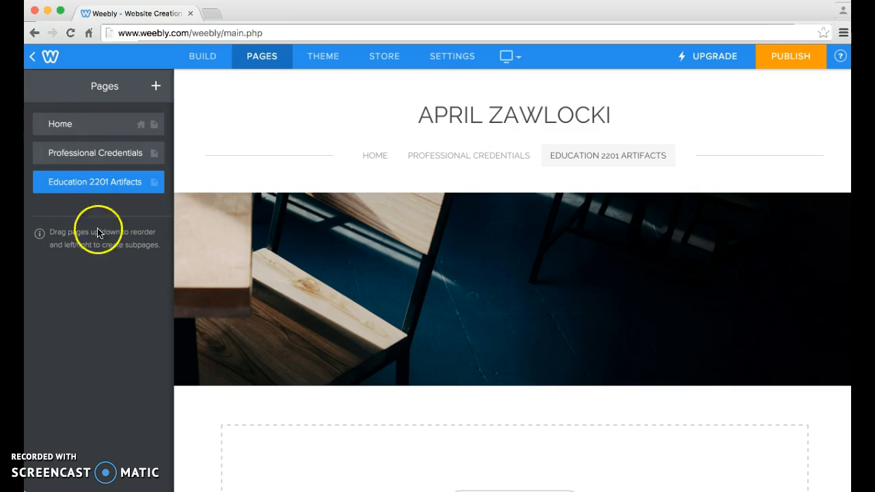
click(112, 316)
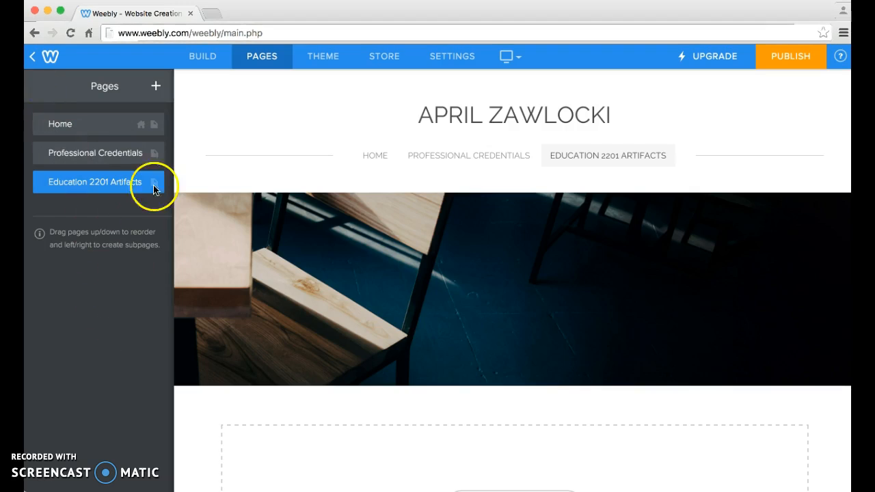
Add a standard page named "Field Experience" to the site and save it.
click(155, 88)
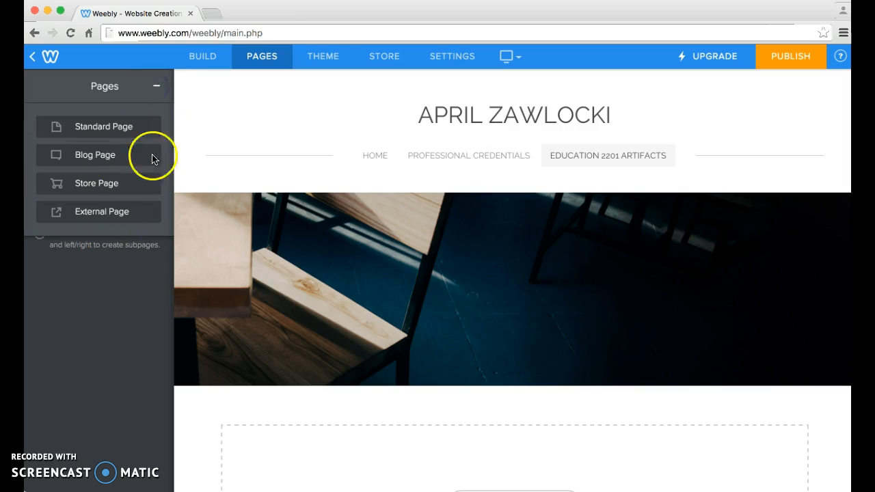
click(156, 87)
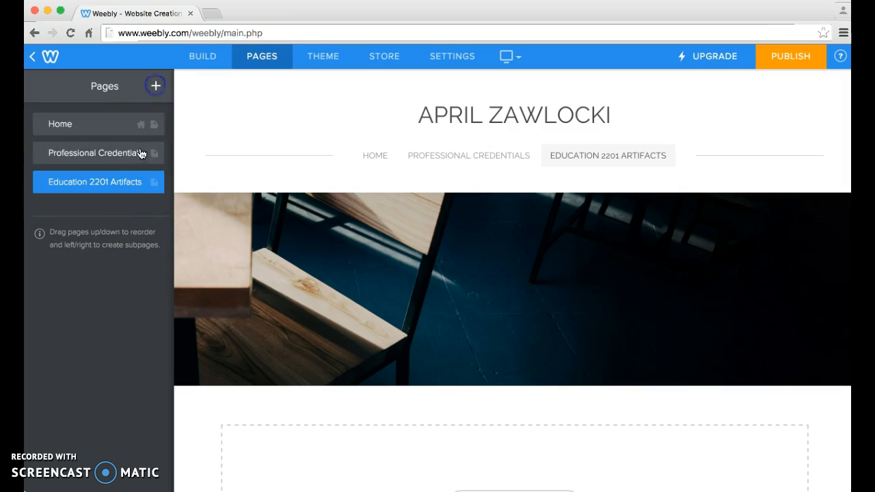
click(155, 89)
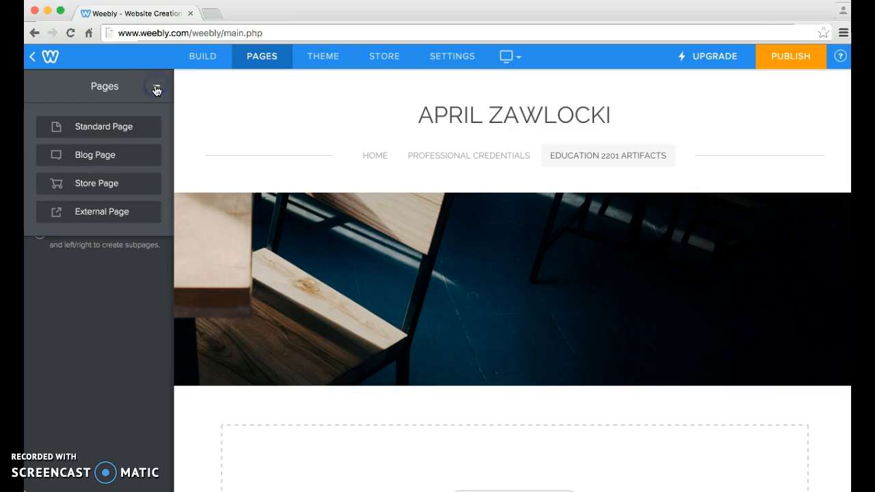
click(121, 130)
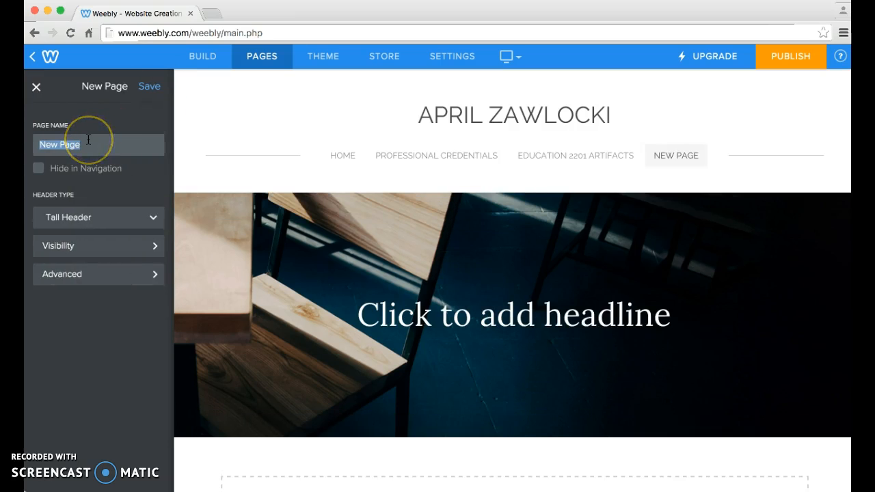
text(Fir)
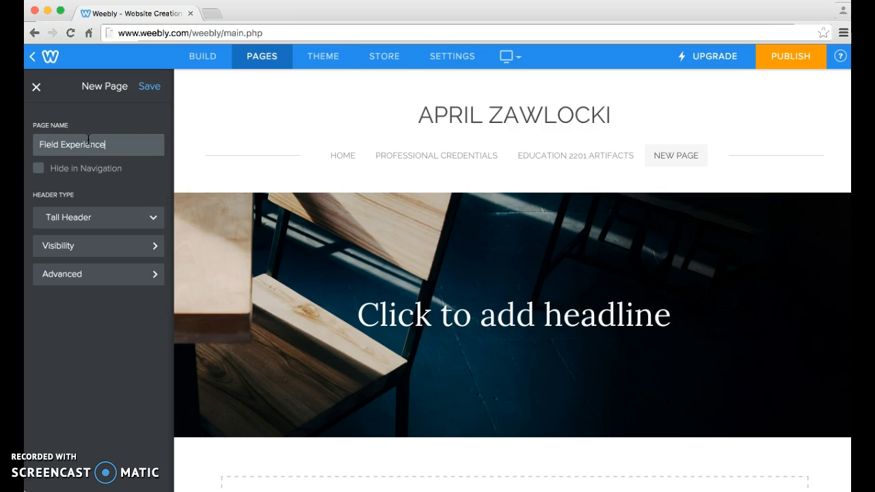
click(96, 332)
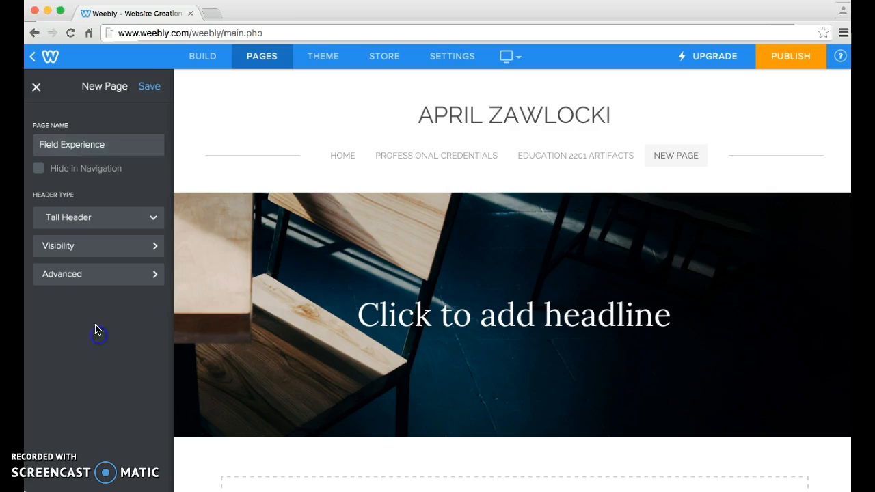
click(152, 90)
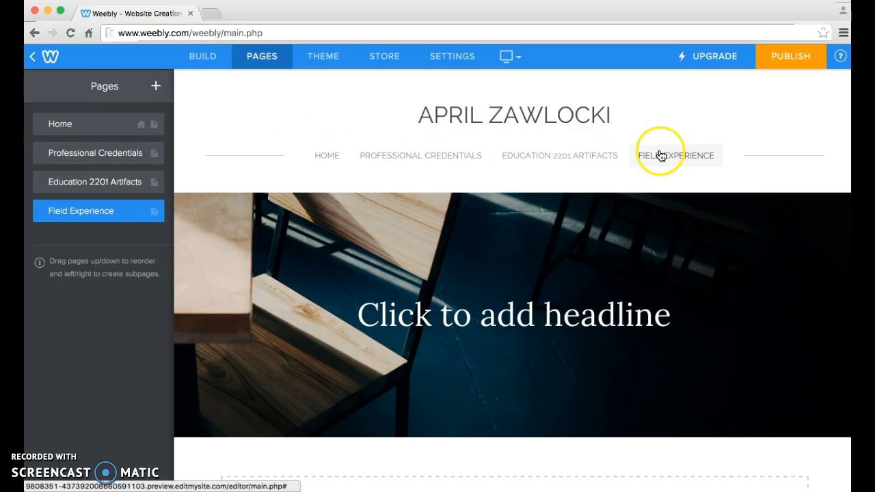
Add a blog page, keep the name "Blog" and save it.
click(157, 87)
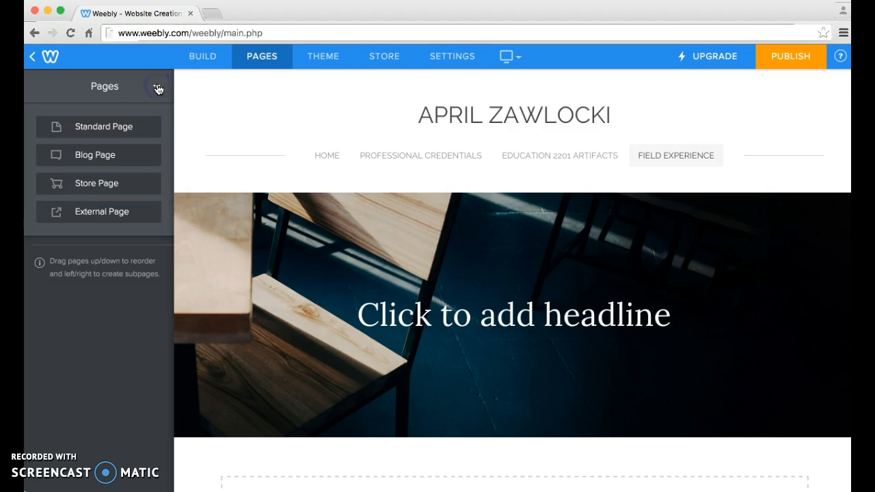
click(99, 156)
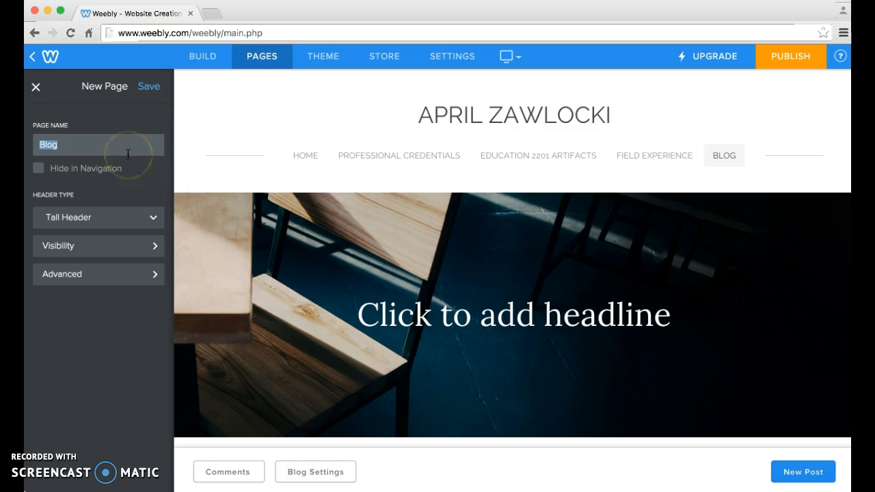
click(142, 87)
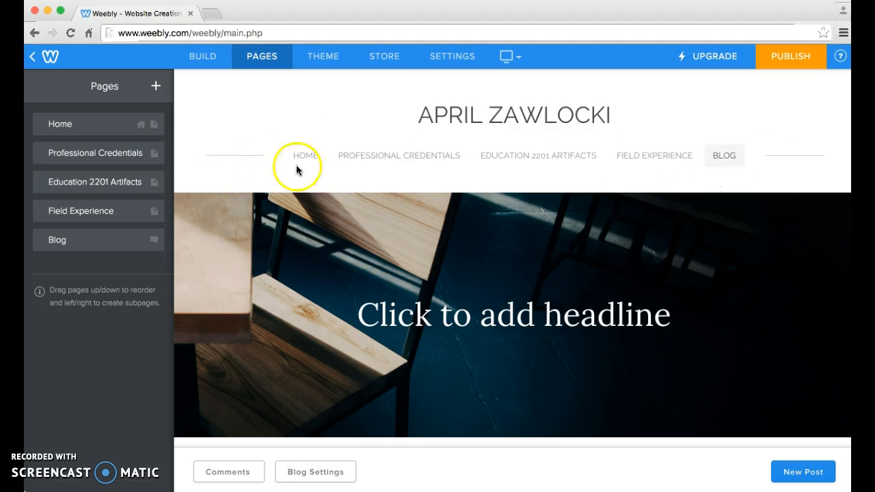
Look over the Blog page and compare it with the Field Experience page through the site navigation.
scroll(773, 126, down, 1)
scroll(773, 127, down, 3)
scroll(773, 127, up, 2)
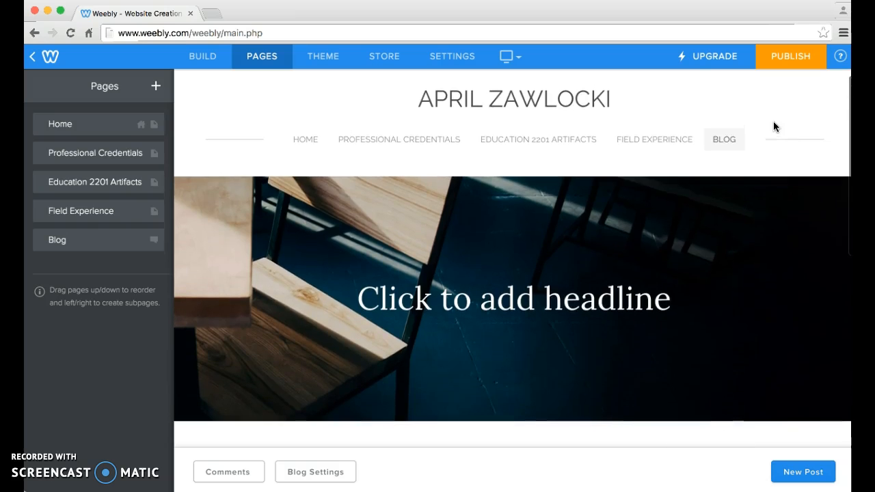
click(722, 143)
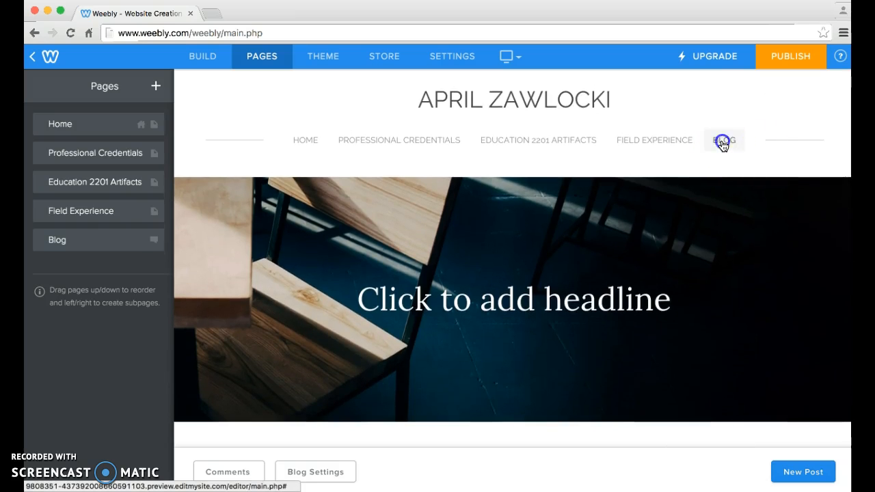
click(644, 144)
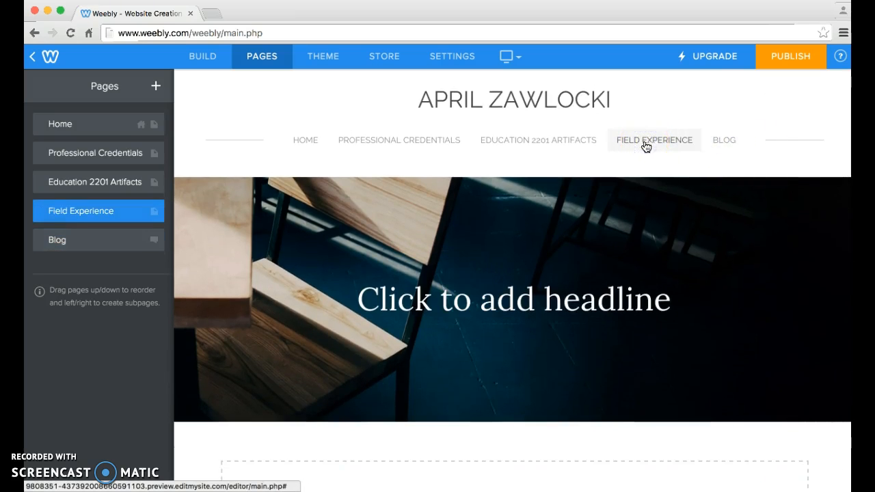
click(723, 141)
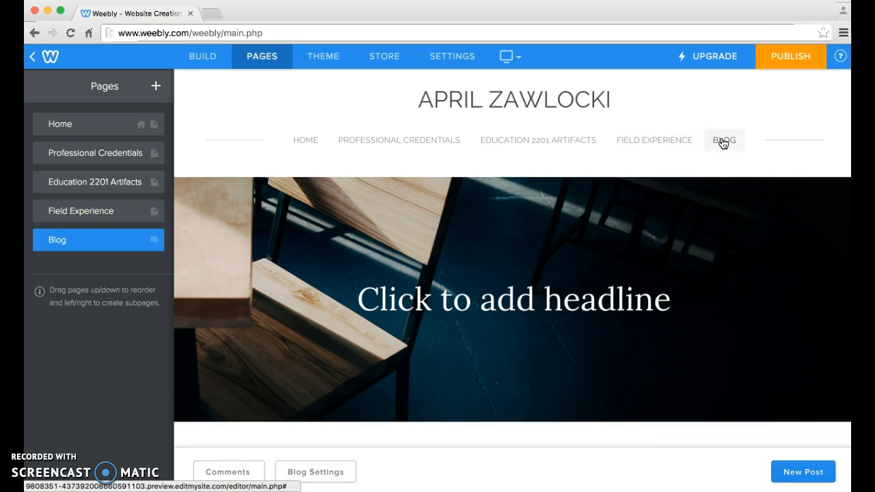
scroll(723, 143, down, 1)
scroll(723, 143, up, 1)
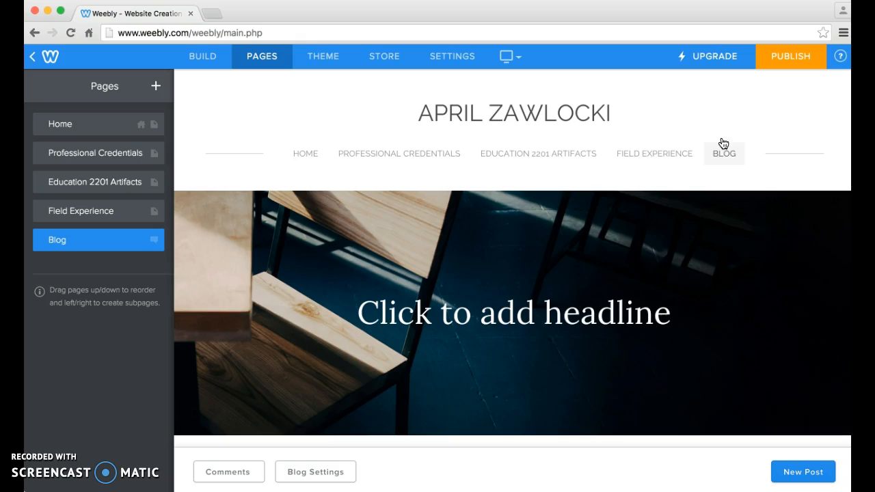
Replace the Author placeholder text on the Blog page with the owner's full name, "Assistant Professor, Education" and "College of DuPage" on separate lines.
scroll(723, 164, down, 5)
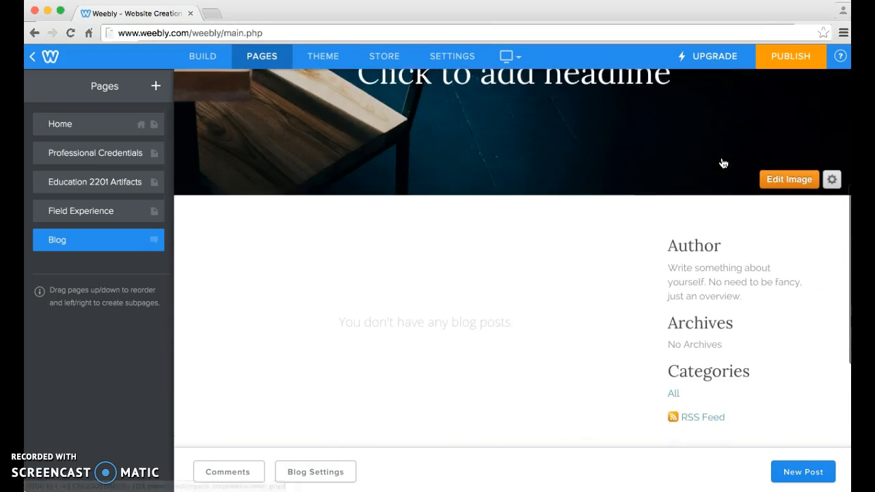
scroll(723, 164, down, 3)
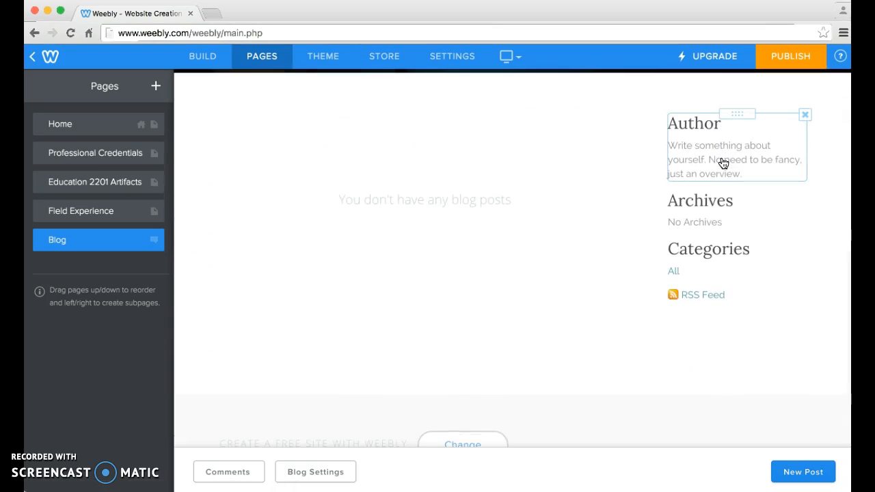
click(710, 158)
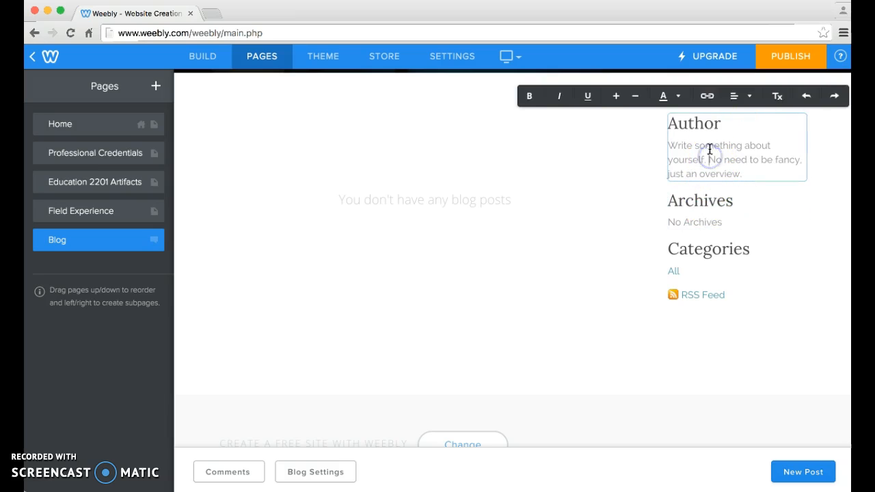
drag(720, 121, 651, 122)
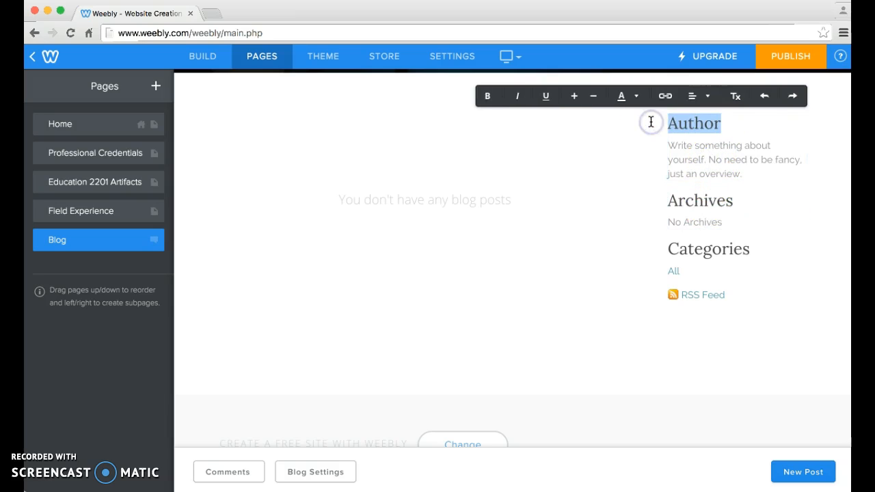
click(723, 124)
drag(751, 175, 662, 148)
text(April Zawlocki)
key(Return)
text(Assi)
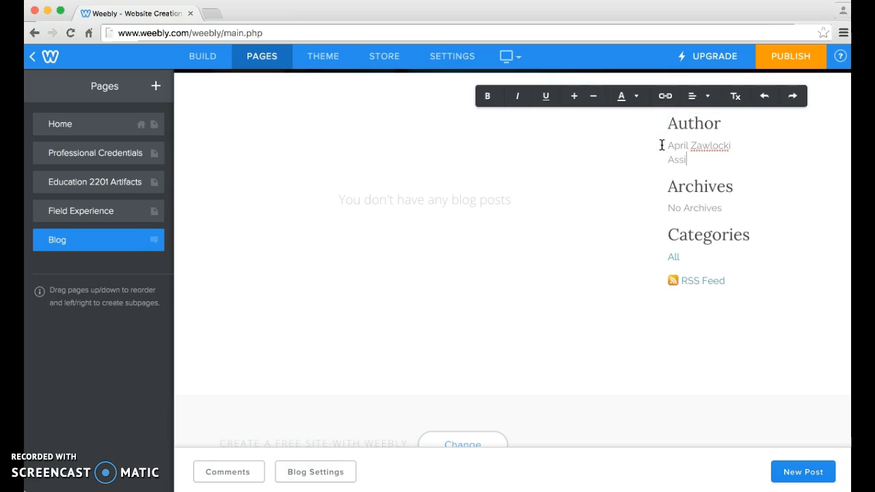
text(tant Prof)
key(BackSpace)
key(BackSpace)
key(BackSpace)
key(BackSpace)
key(BackSpace)
key(BackSpace)
text(stant Professor, Education)
key(Return)
text(College of DuPage)
click(729, 332)
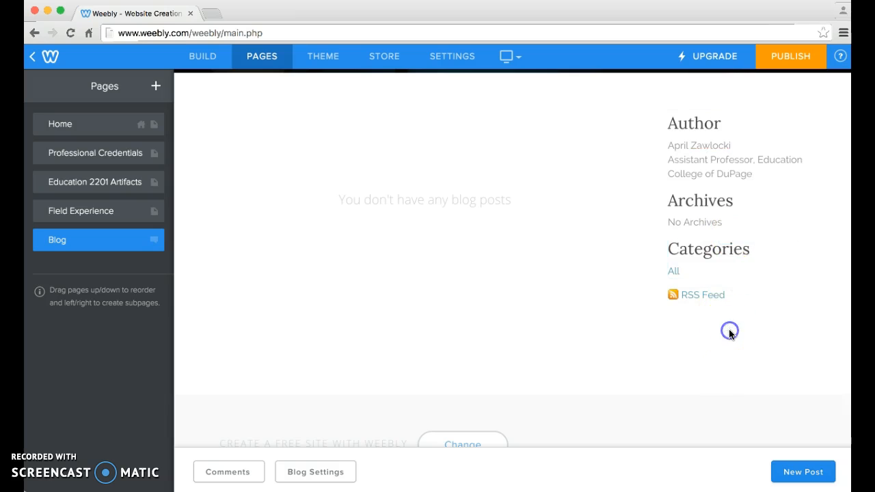
Start a new post on the Blog page and place the cursor in its title.
scroll(729, 333, up, 2)
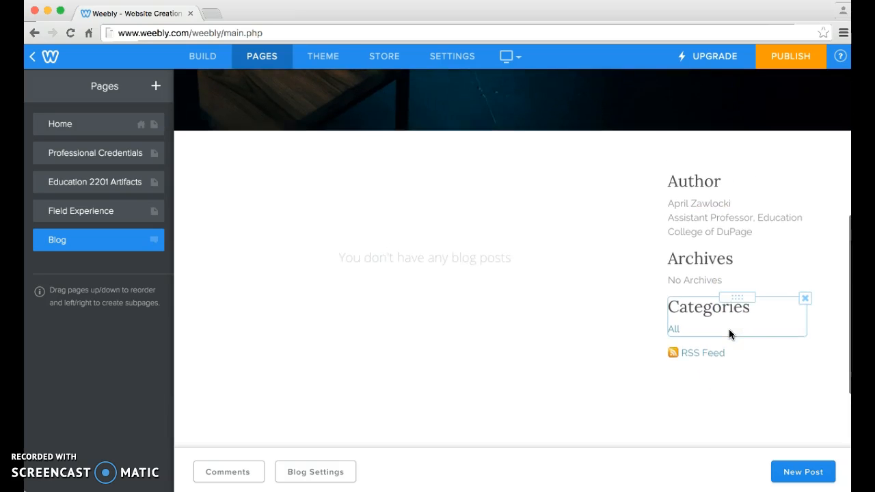
scroll(728, 329, down, 2)
click(764, 432)
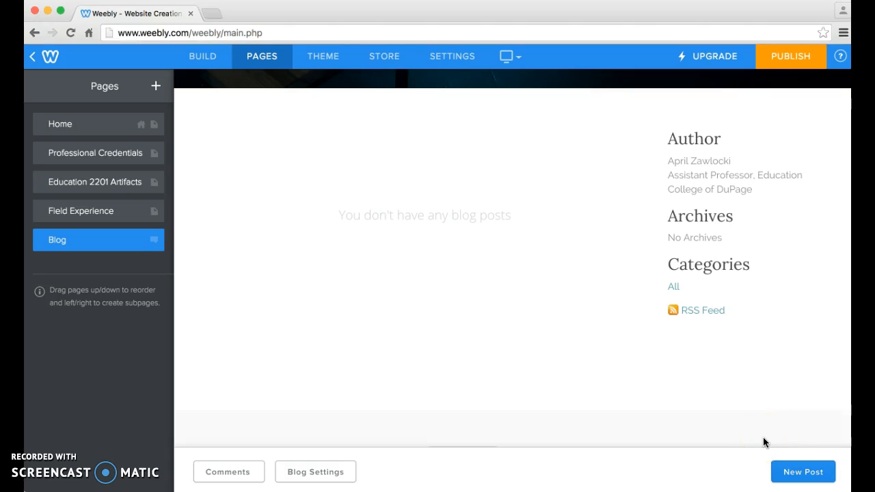
click(793, 473)
click(795, 471)
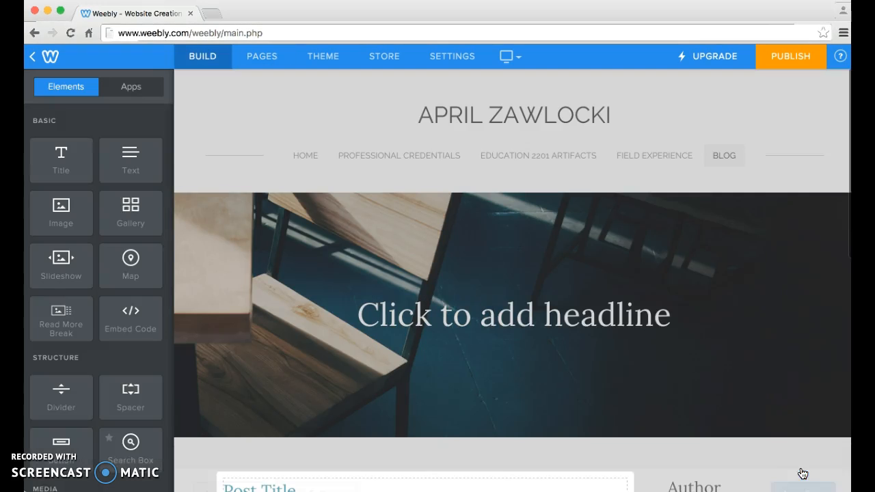
click(458, 286)
scroll(458, 286, down, 3)
scroll(458, 288, down, 2)
click(270, 215)
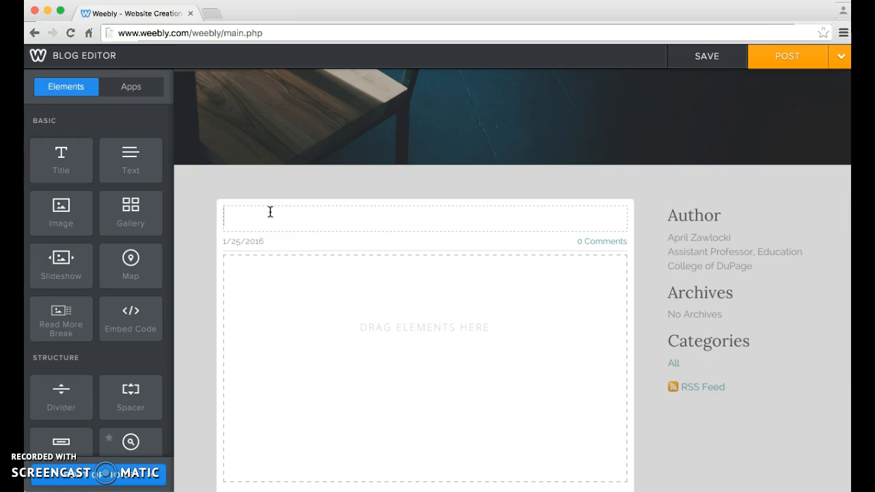
text(First Post)
key(BackSpace)
key(BackSpace)
key(BackSpace)
key(BackSpace)
key(BackSpace)
key(BackSpace)
key(BackSpace)
key(BackSpace)
key(BackSpace)
key(BackSpace)
Title the new blog post "Test Post".
text(Test Post)
click(346, 301)
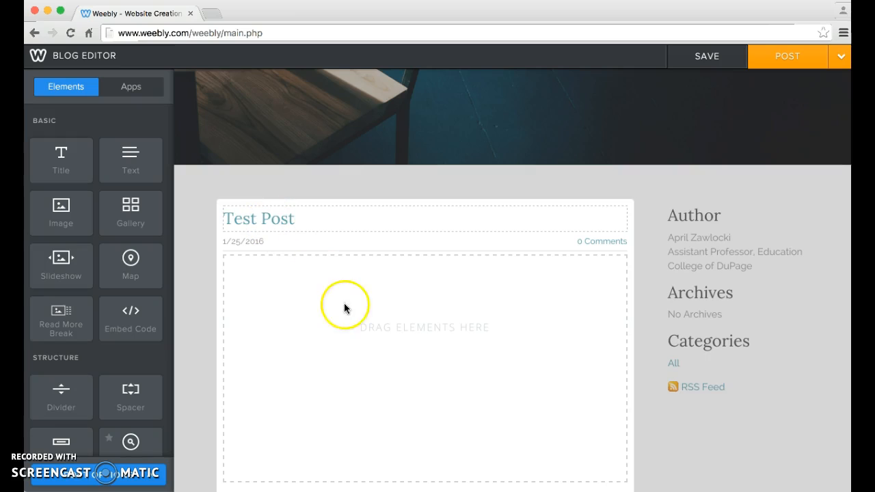
click(296, 218)
drag(296, 218, 212, 217)
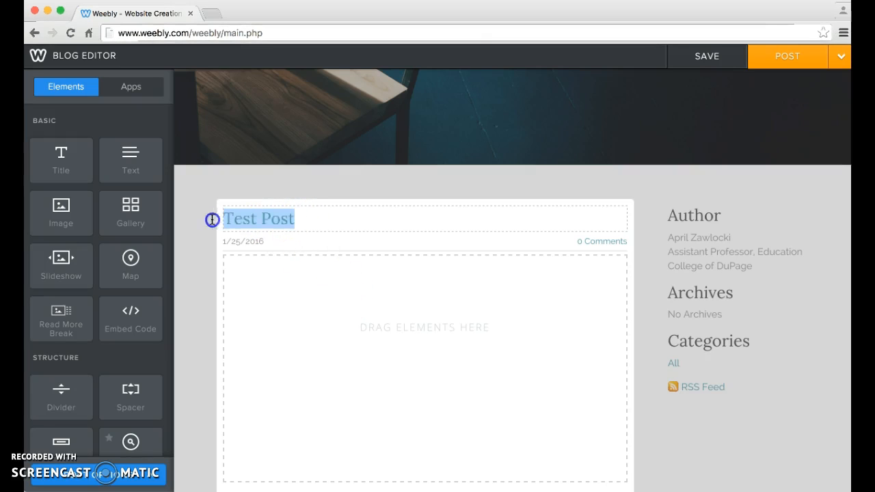
click(357, 216)
click(322, 311)
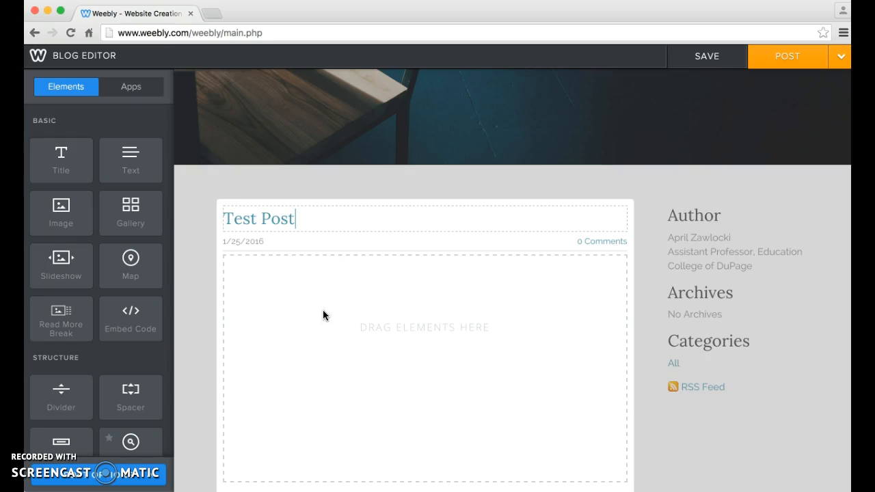
Add a Text element to the body of the new blog post and enter "Test Test Test" in it.
click(269, 268)
click(108, 203)
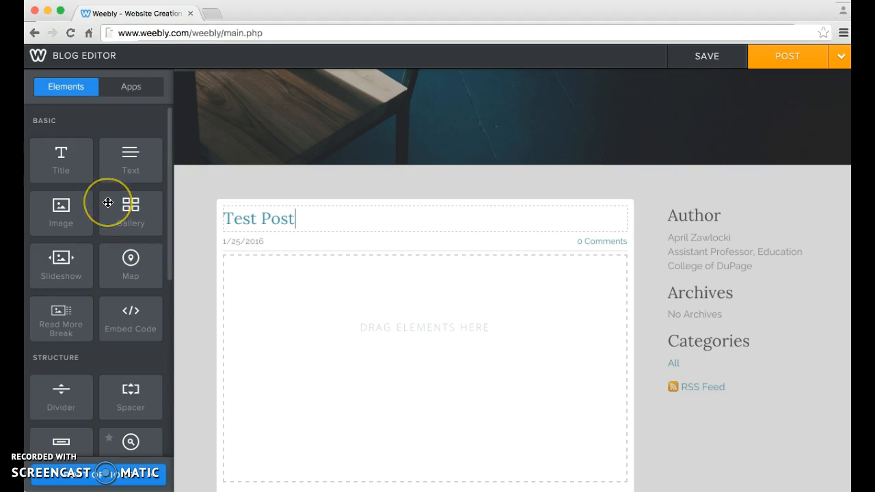
scroll(108, 202, down, 3)
scroll(108, 202, down, 4)
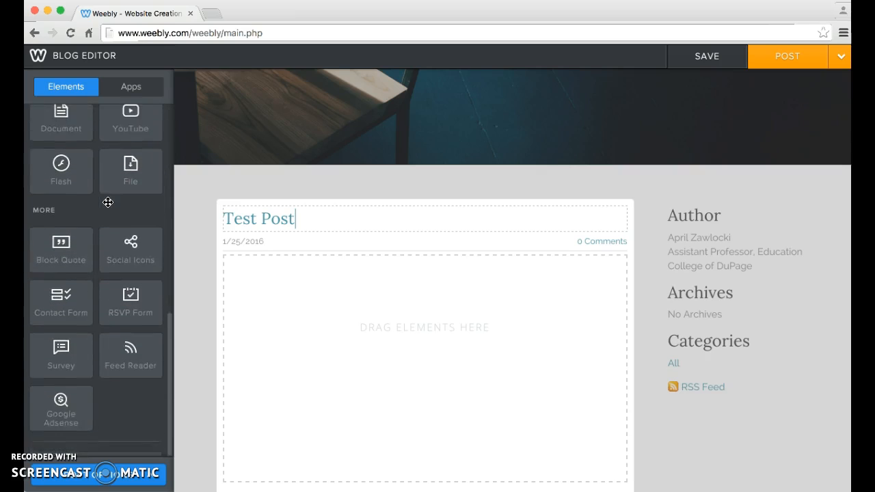
scroll(108, 202, up, 7)
click(130, 165)
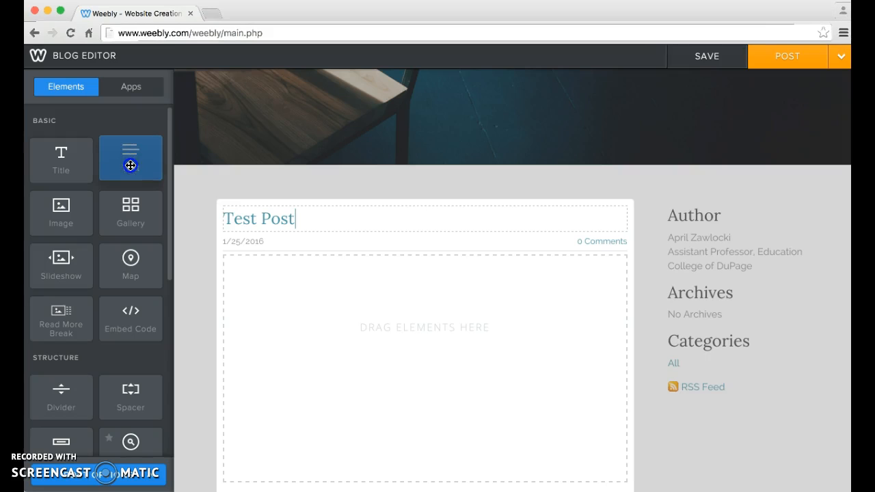
drag(130, 165, 305, 306)
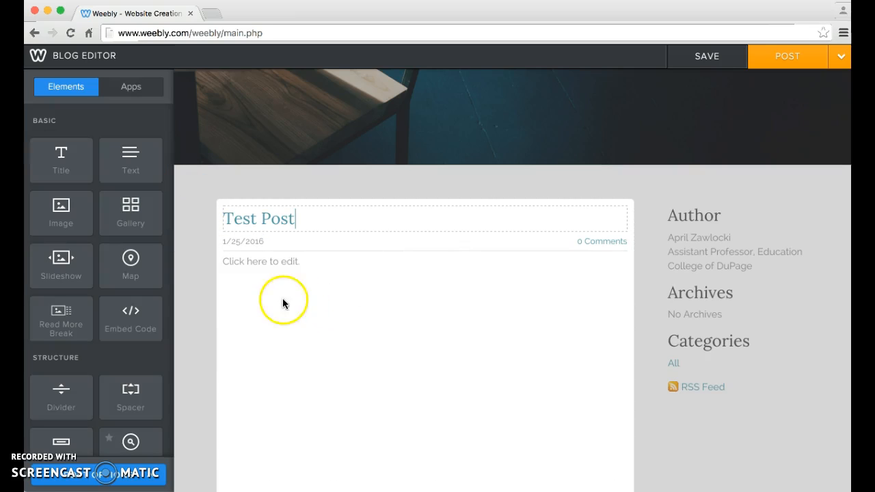
click(255, 261)
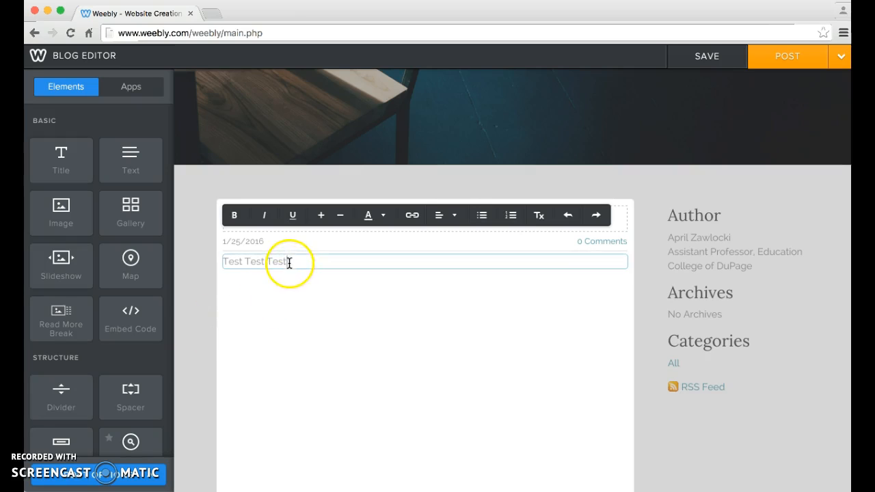
Apply bold to the "Test Test Test" text in the post body and increase its font size.
triple_click(243, 263)
click(235, 216)
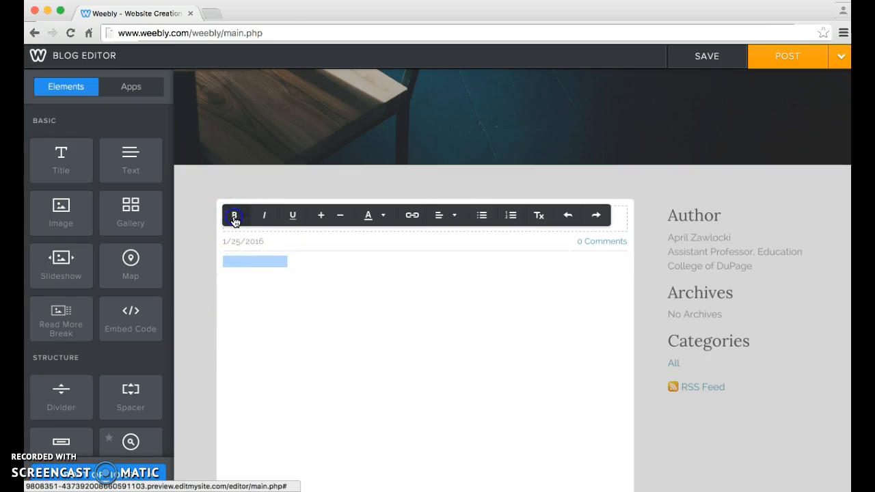
click(321, 216)
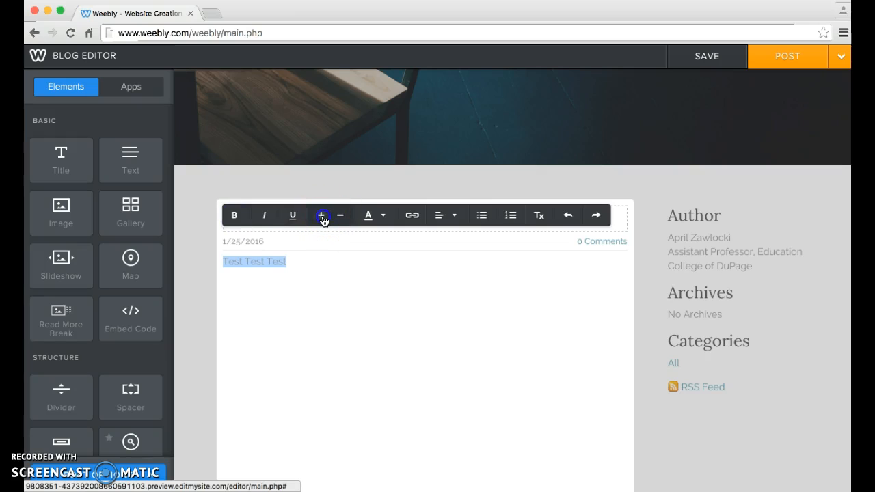
click(322, 216)
Change the color of the "Test Test Test" text, trying light green and settling on dark purple.
click(385, 216)
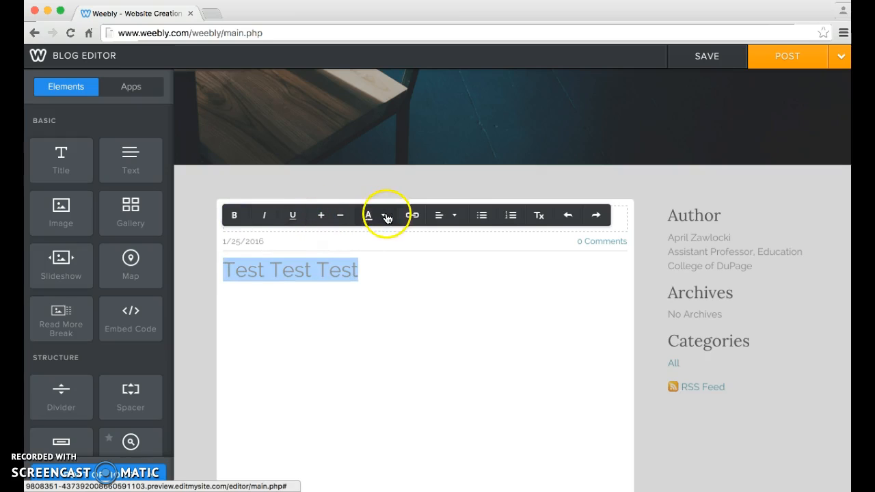
click(395, 302)
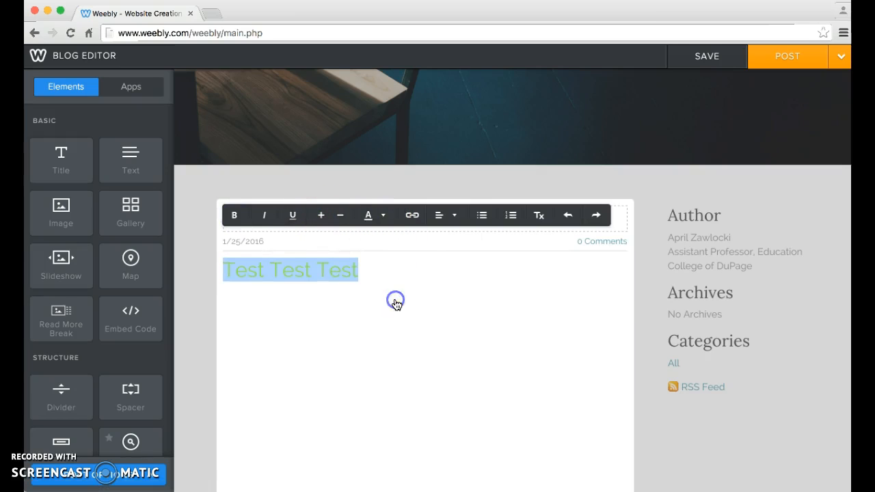
click(382, 217)
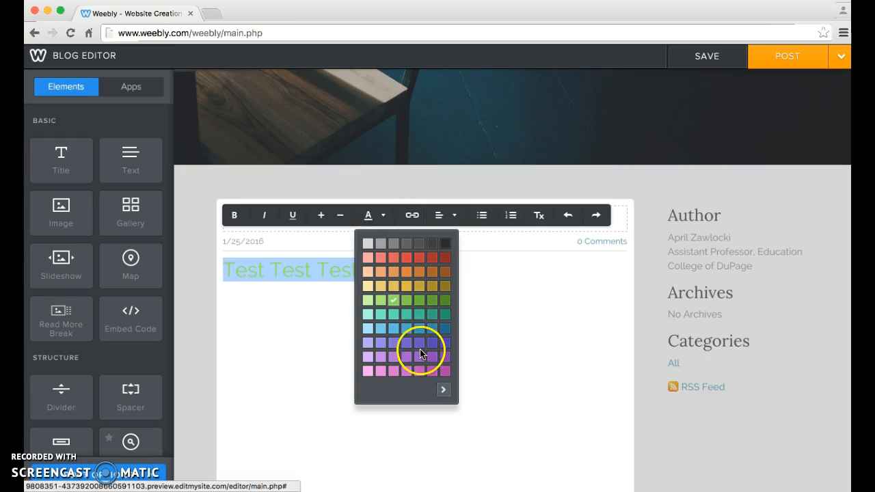
click(437, 346)
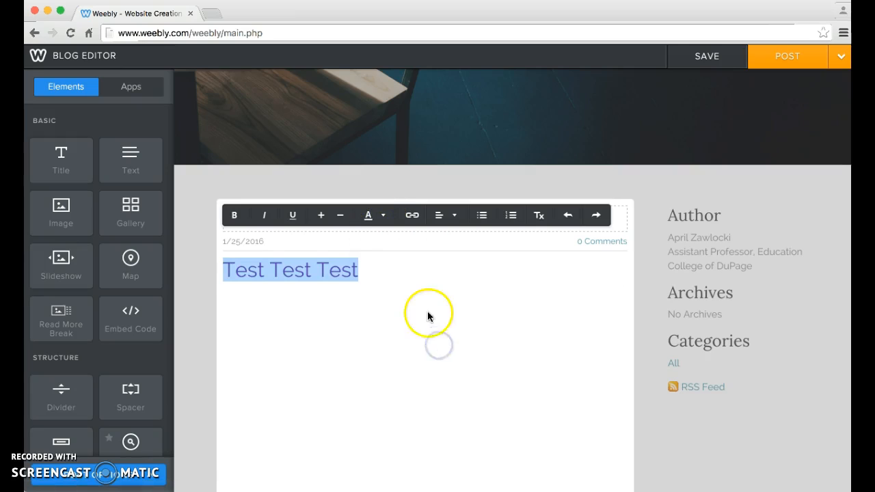
click(403, 298)
Insert two blank lines above the "Test Test Test" text in the post body.
click(365, 264)
key(Home)
key(Return)
key(Return)
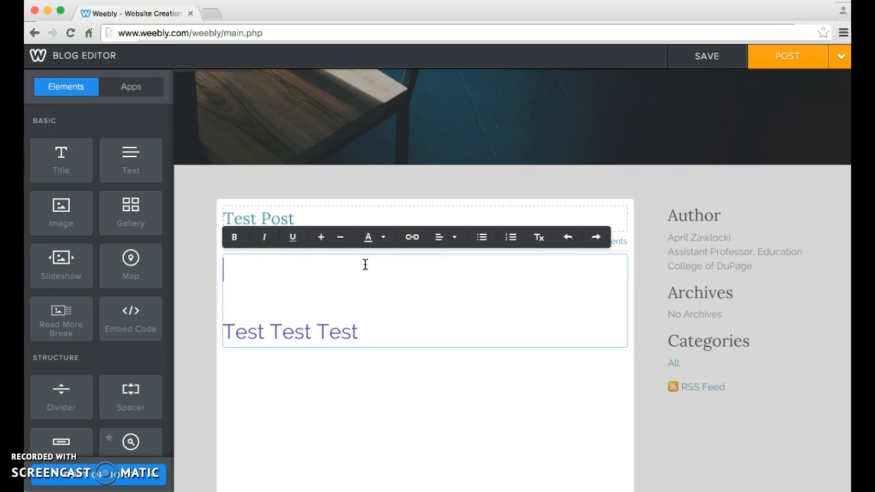
click(411, 237)
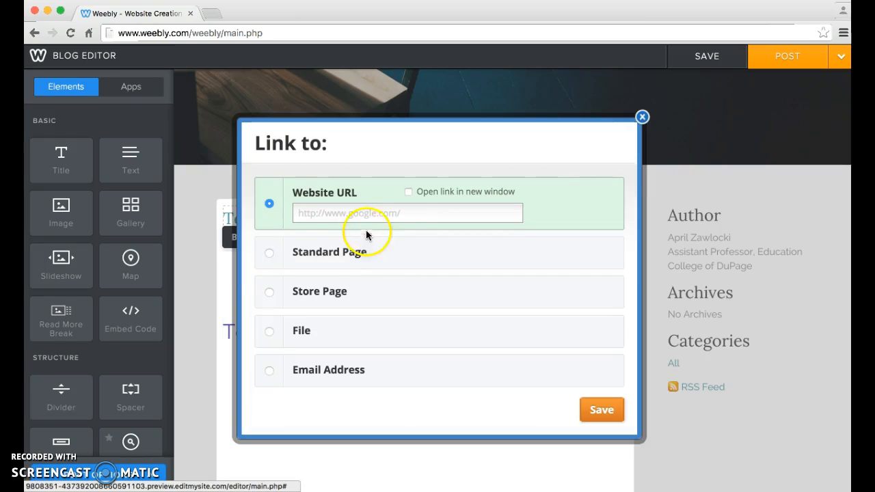
text(ww)
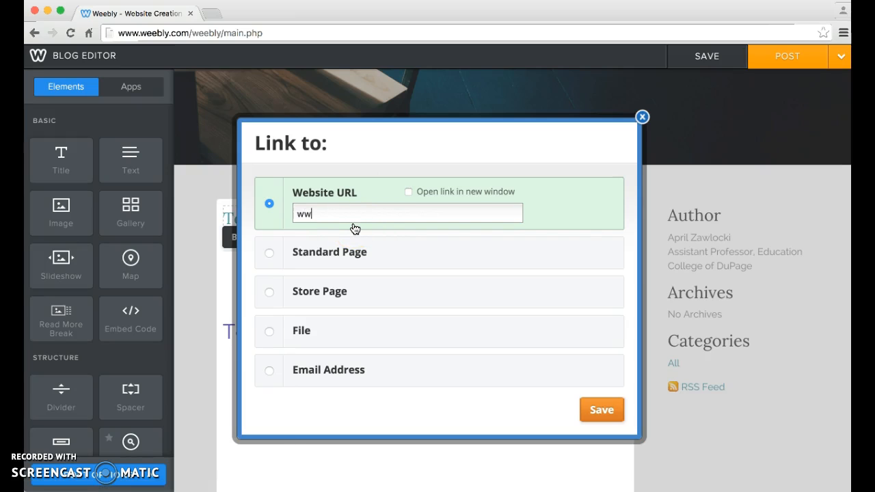
text(w.ascd.org)
key(Return)
click(442, 279)
click(443, 403)
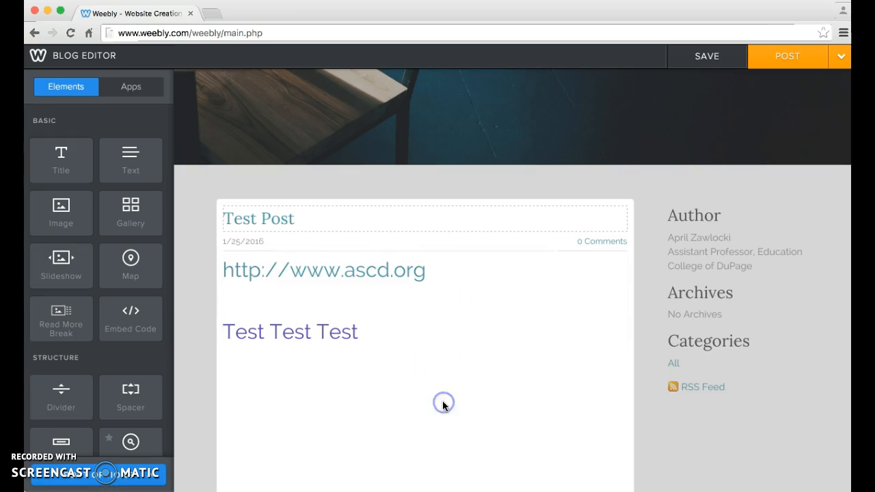
click(374, 273)
click(412, 416)
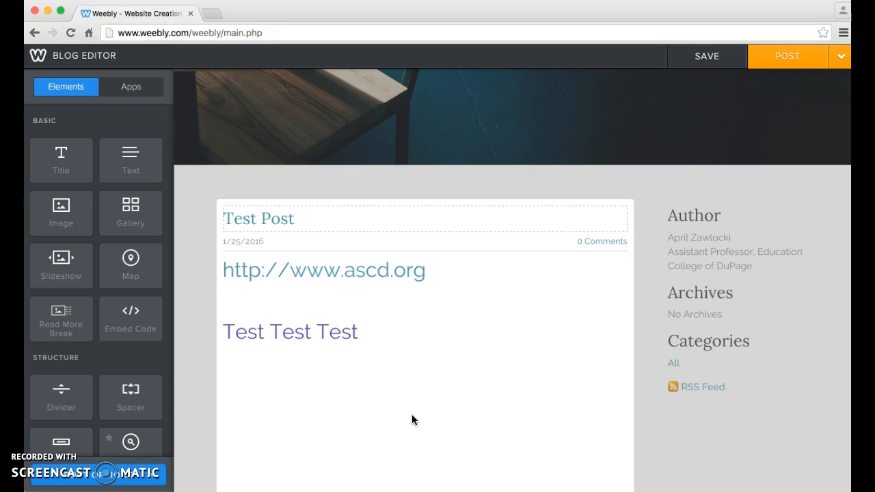
Look over the whole draft, post it to the blog and dismiss the notice about the added post.
scroll(412, 416, down, 5)
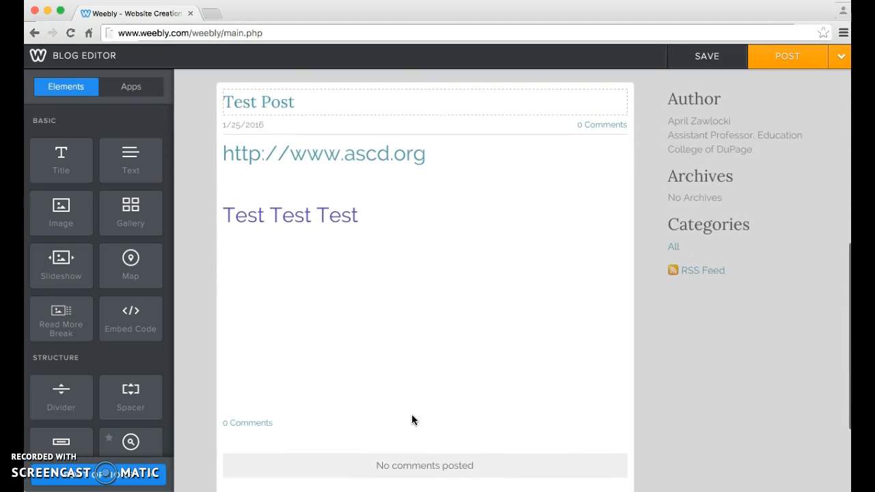
scroll(412, 419, down, 3)
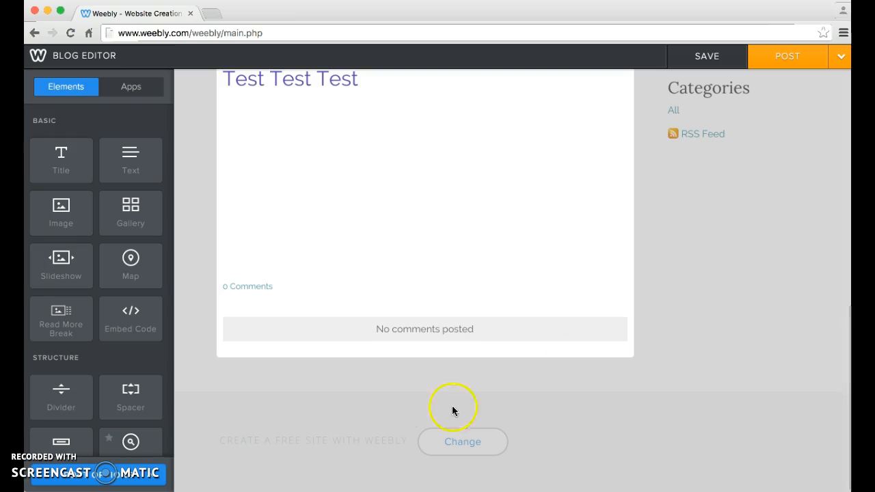
scroll(643, 363, up, 6)
scroll(643, 356, up, 10)
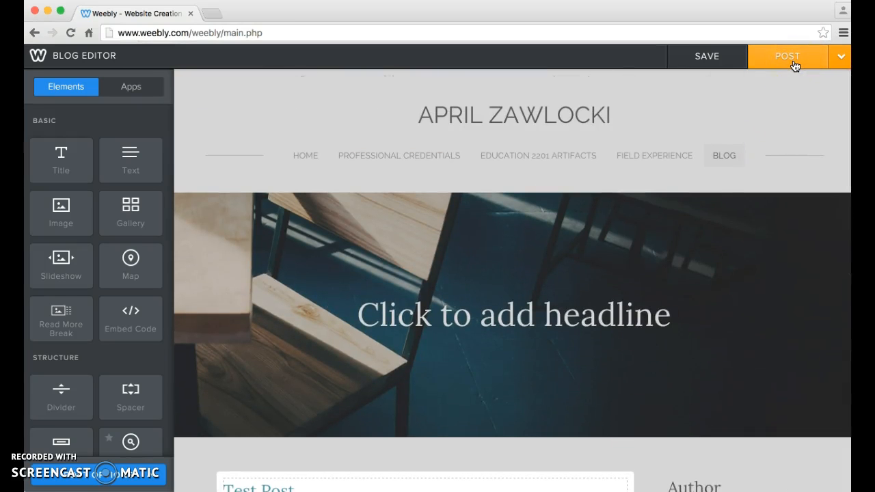
click(713, 62)
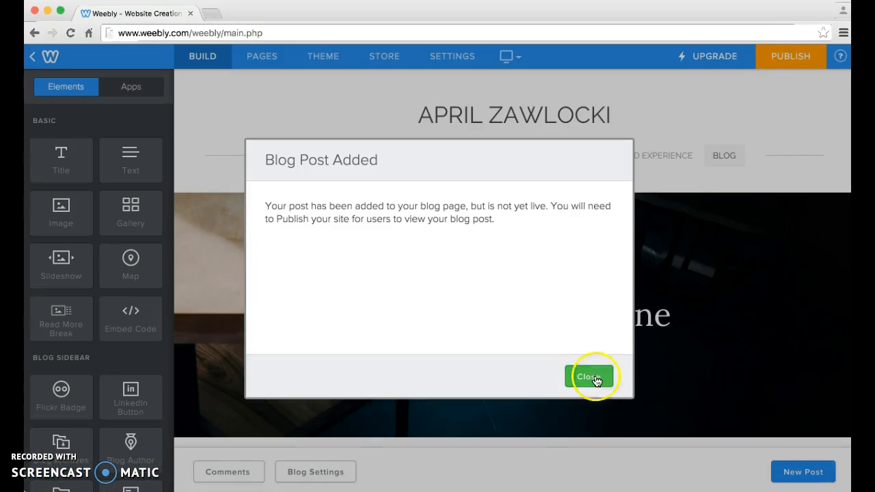
click(593, 381)
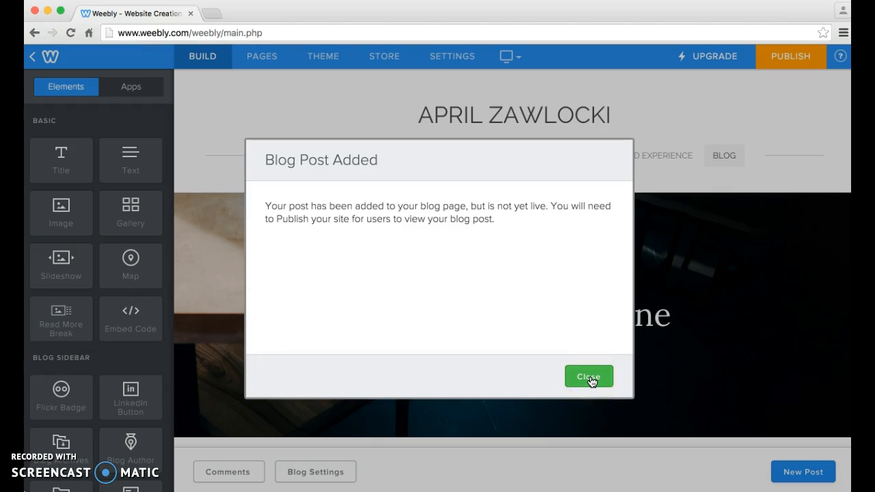
click(589, 377)
Review the added post on the Blog page, including its link, text, share buttons, comments and sidebar.
scroll(592, 382, down, 4)
scroll(593, 382, up, 2)
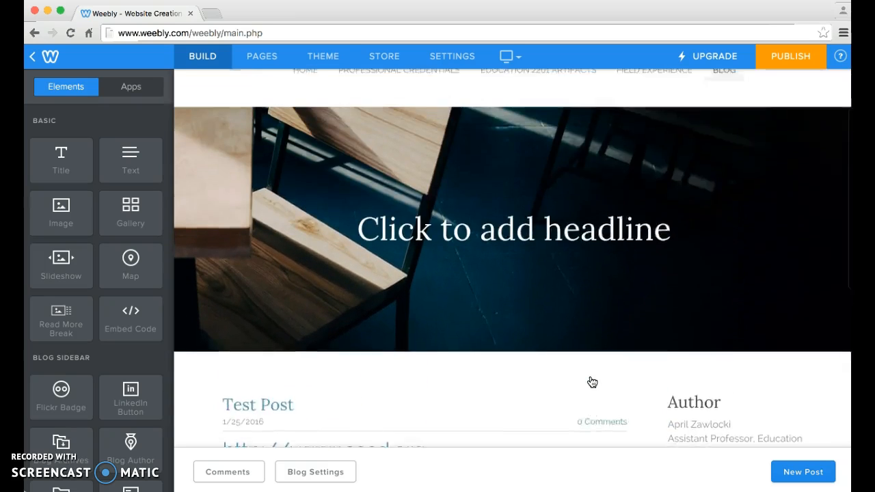
scroll(593, 382, up, 2)
click(723, 151)
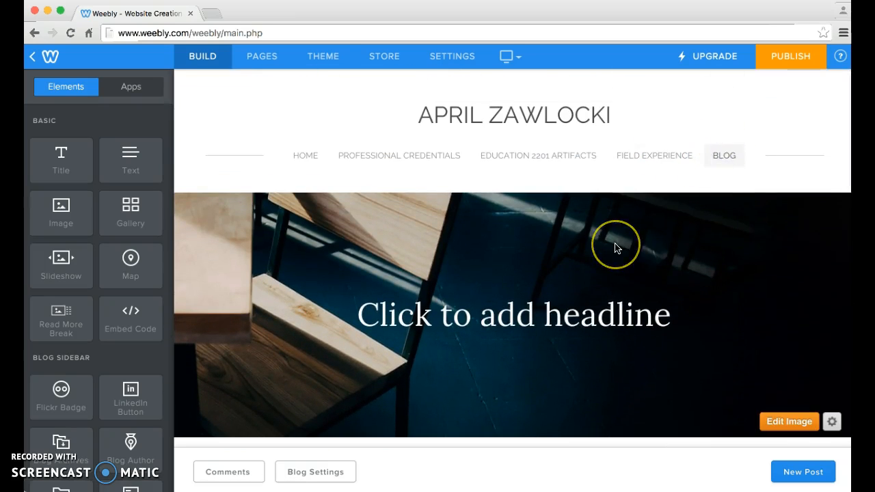
scroll(615, 247, down, 5)
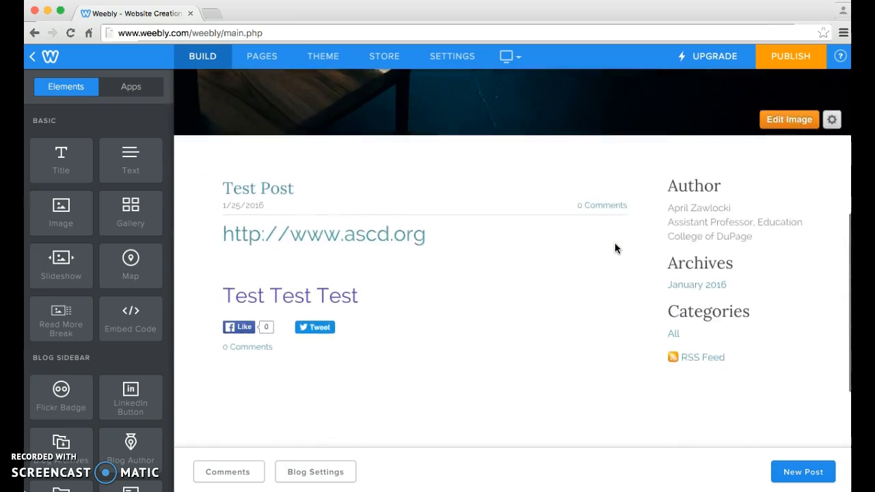
scroll(615, 249, down, 1)
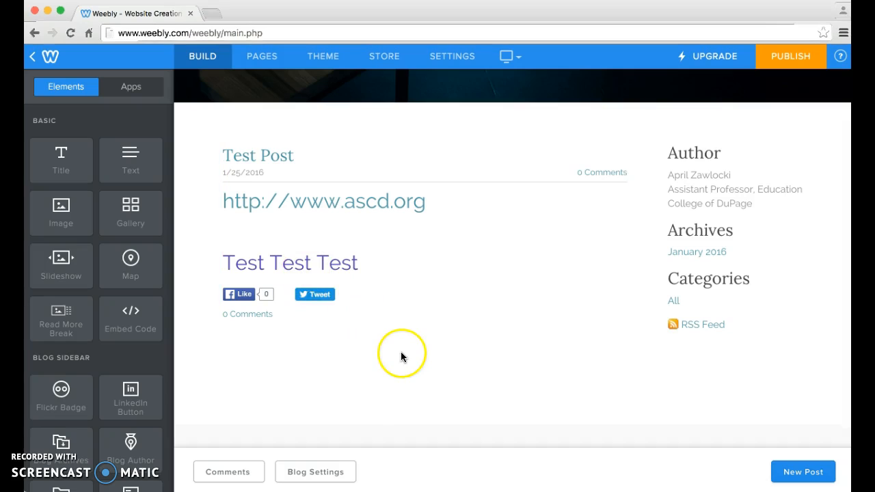
click(225, 478)
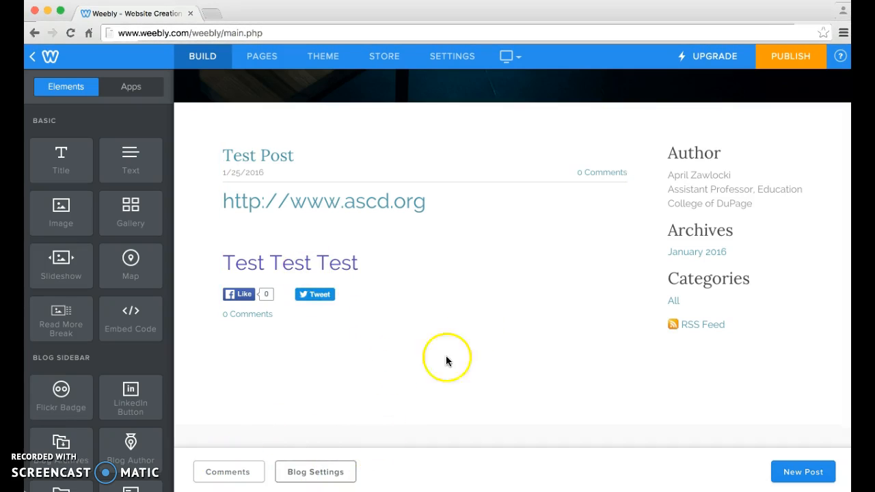
scroll(475, 325, up, 5)
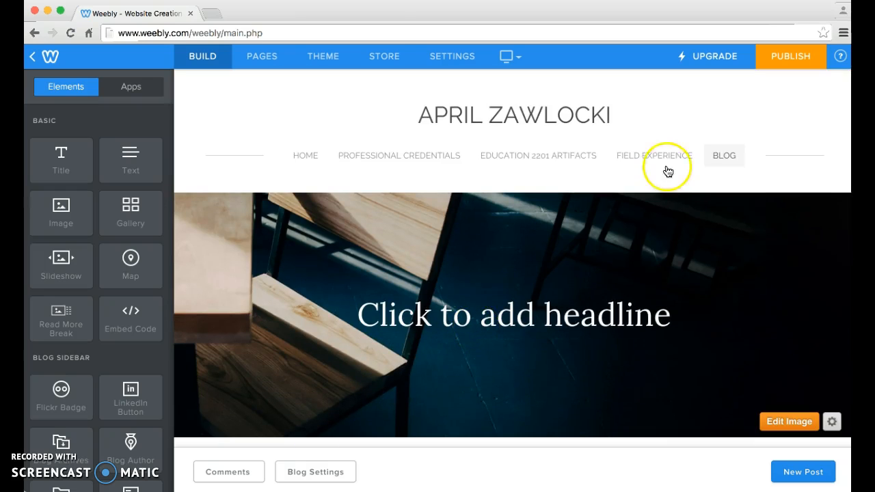
View the Home page and open the Professional Credentials page at its empty content area.
click(306, 155)
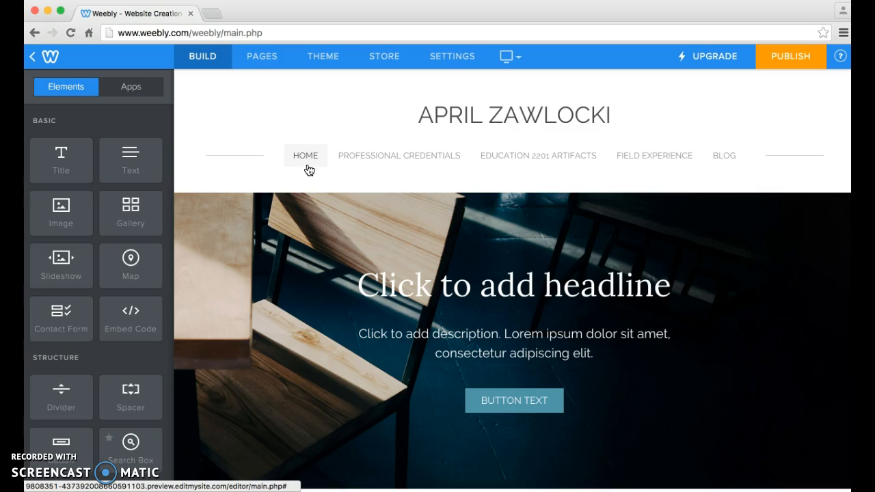
click(361, 161)
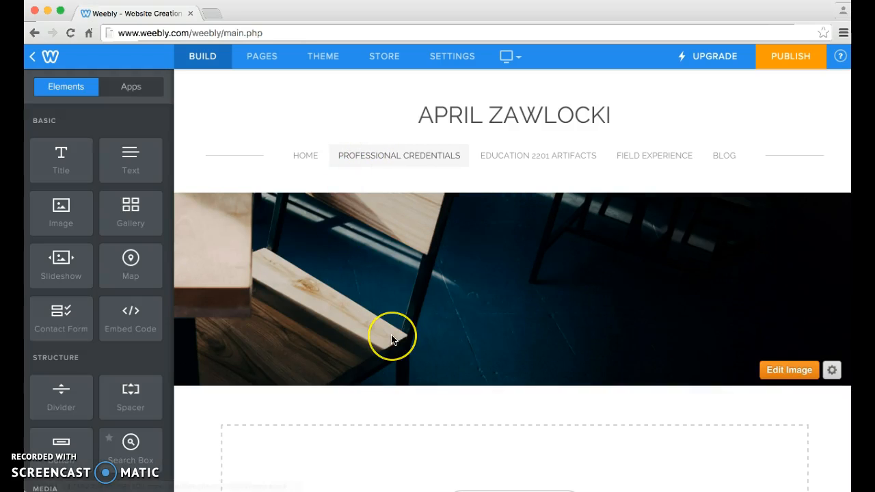
scroll(392, 338, down, 2)
scroll(391, 339, down, 3)
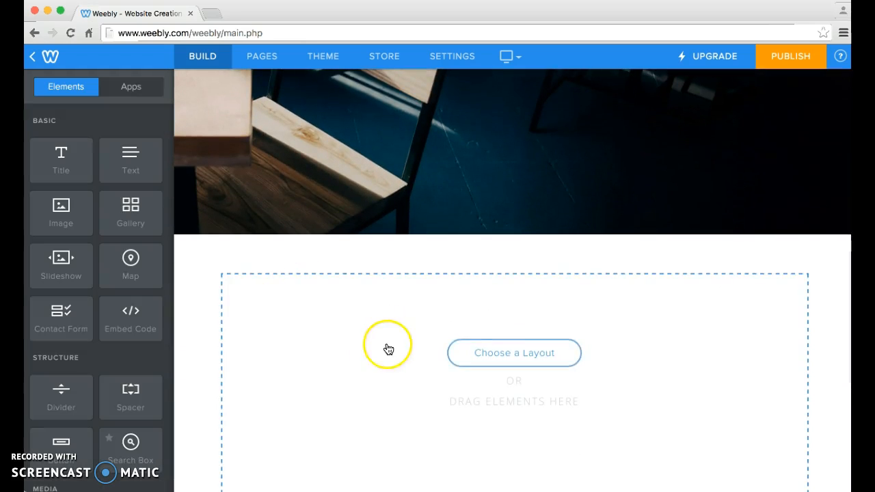
scroll(387, 348, down, 1)
scroll(387, 349, down, 1)
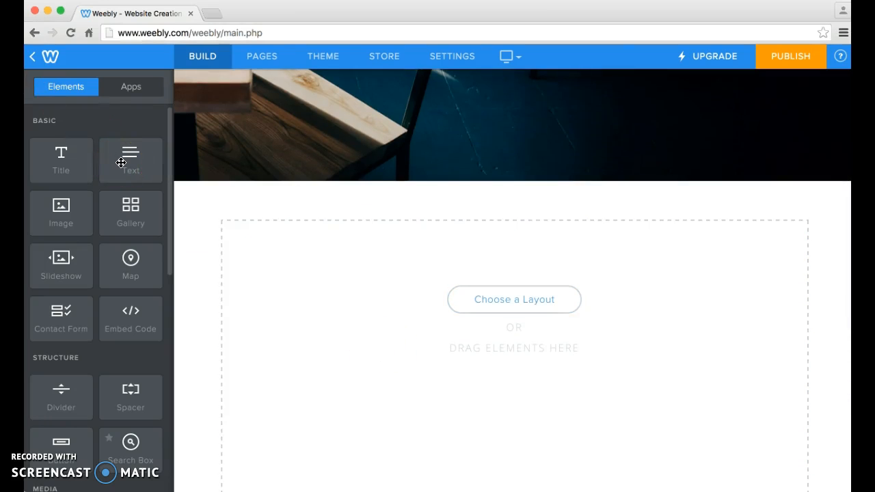
Add an Image element to the empty content area of the Professional Credentials page.
drag(120, 162, 268, 364)
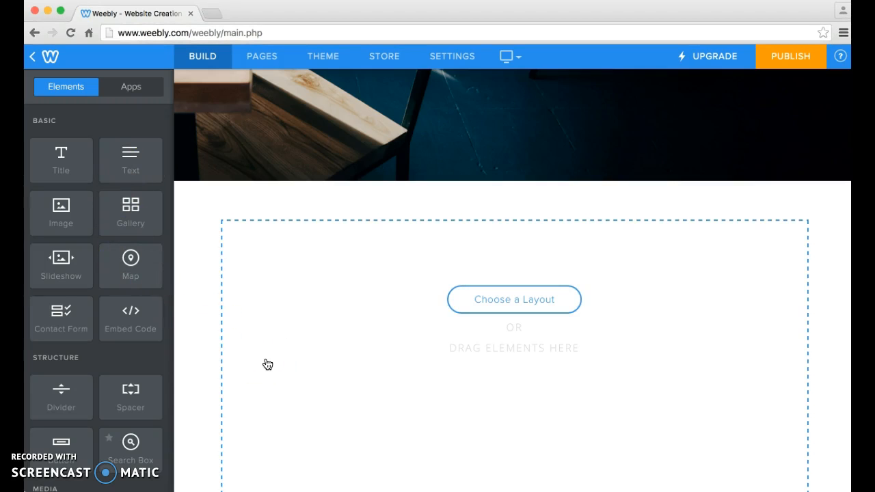
drag(59, 235, 333, 328)
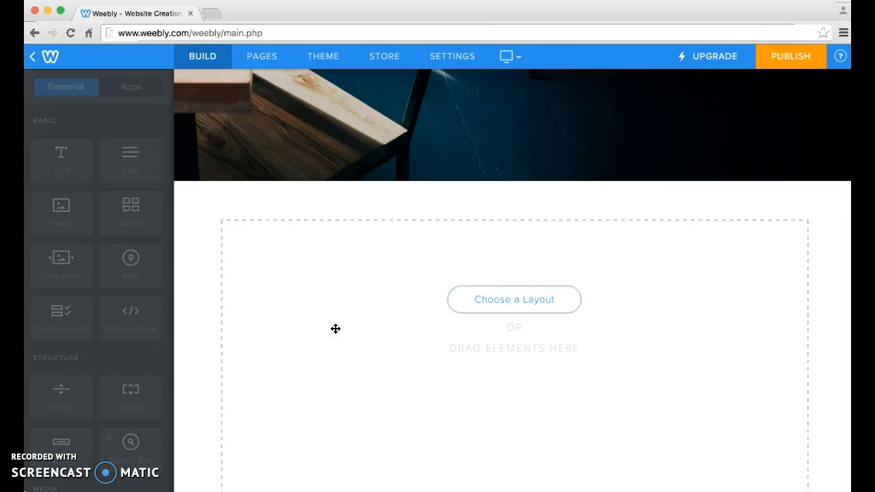
click(60, 207)
drag(60, 208, 35, 188)
click(381, 260)
click(497, 268)
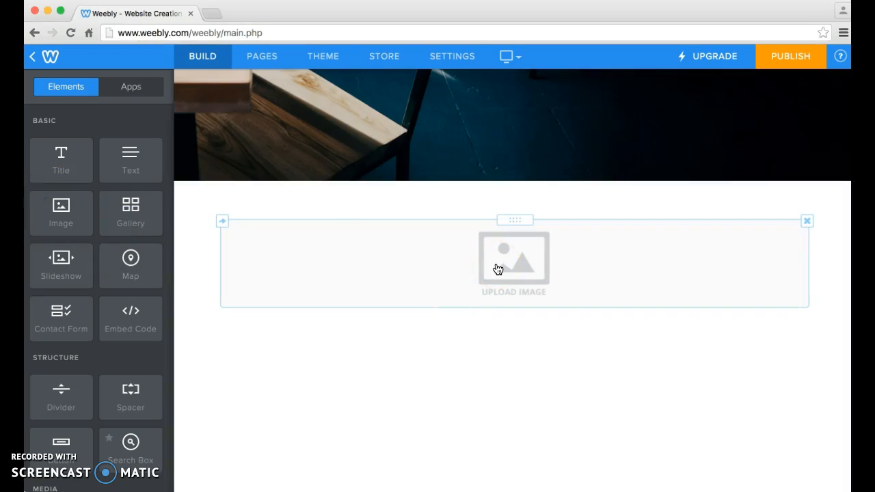
Look at the image element's upload sources and the files in the computer's Downloads folder without choosing a photo.
click(514, 267)
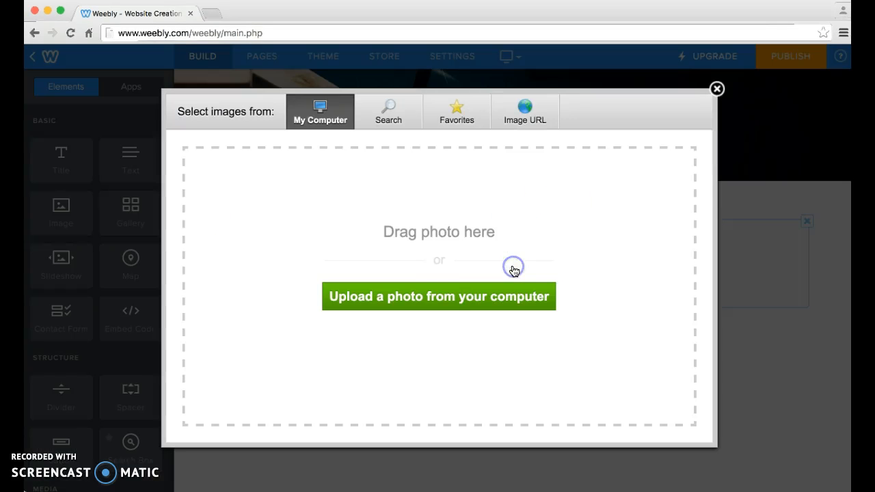
click(472, 287)
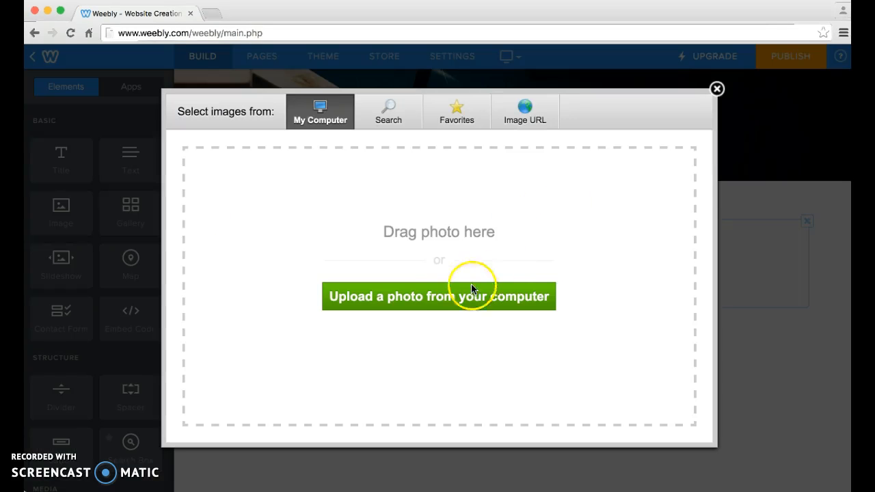
click(433, 300)
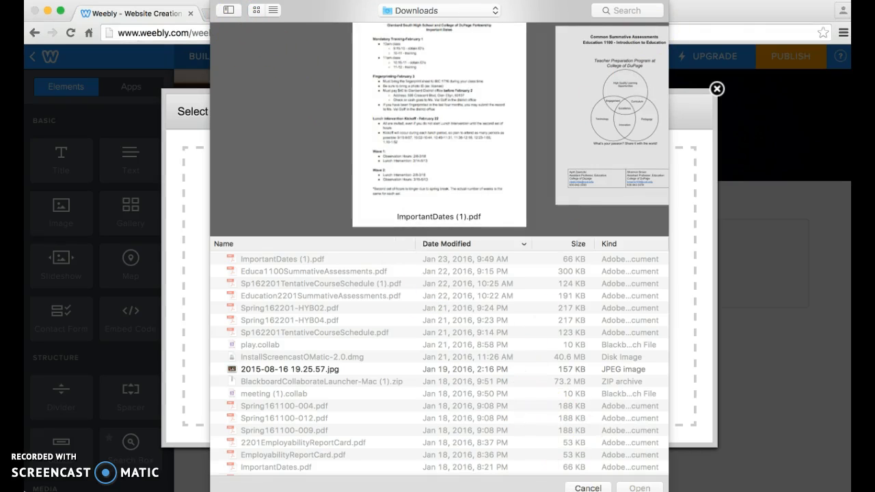
click(587, 488)
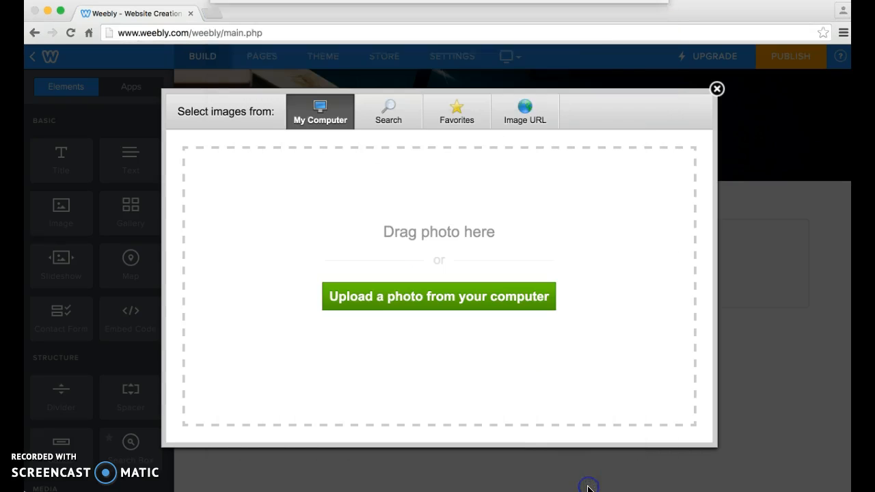
click(715, 89)
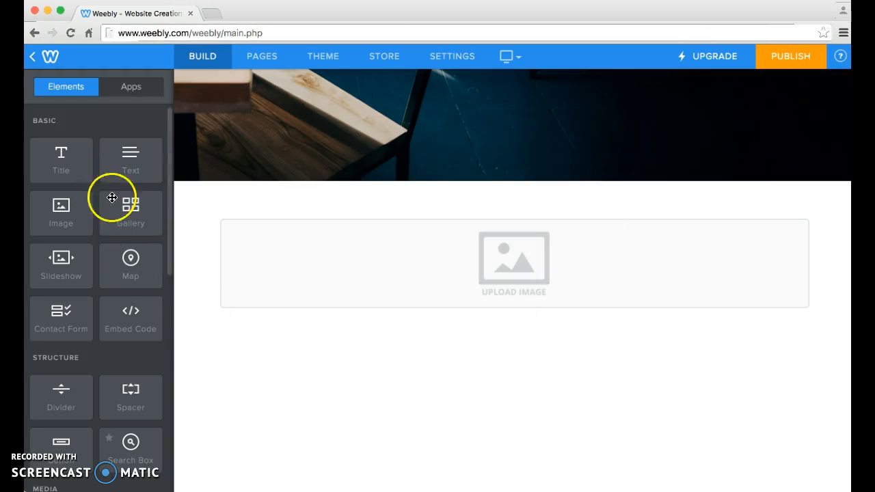
Publish the website on the suggested free Weebly.com subdomain and dismiss the publishing notice.
mouse_move(407, 101)
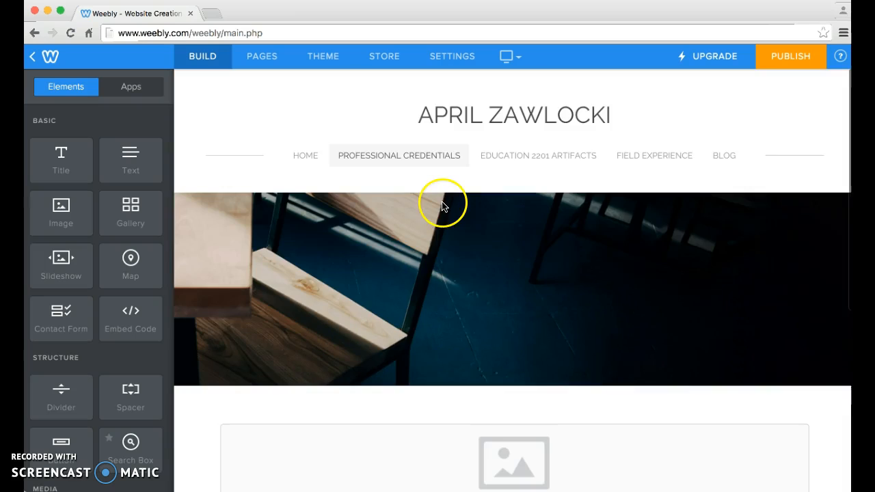
scroll(444, 203, up, 3)
mouse_move(630, 121)
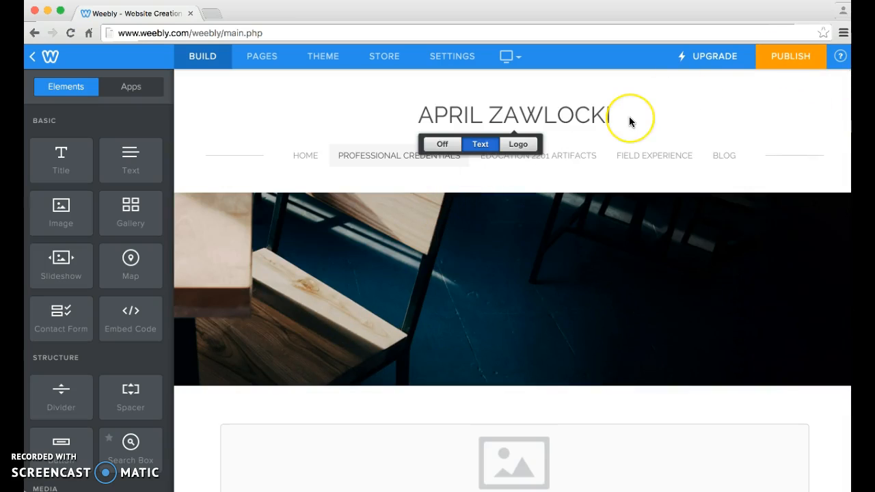
click(784, 56)
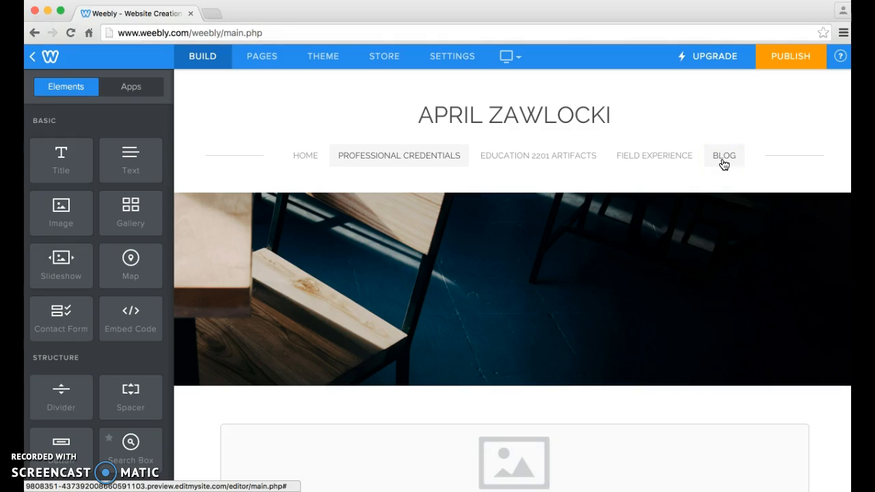
click(740, 135)
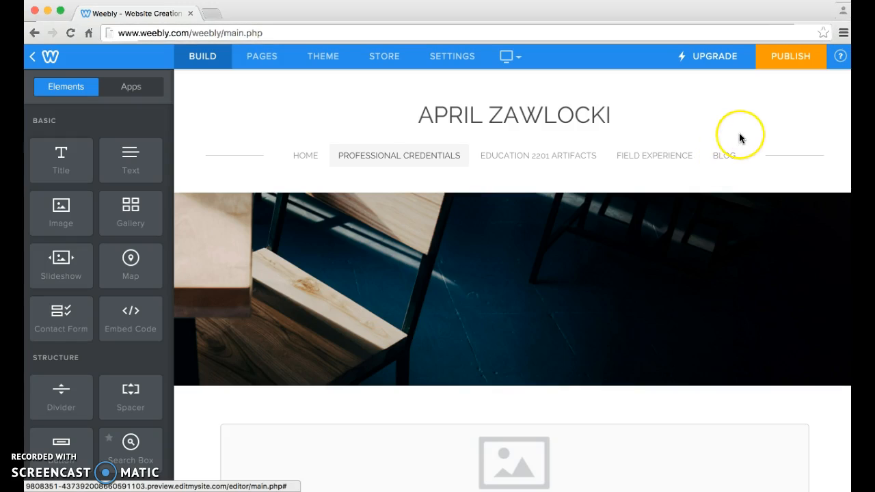
click(728, 156)
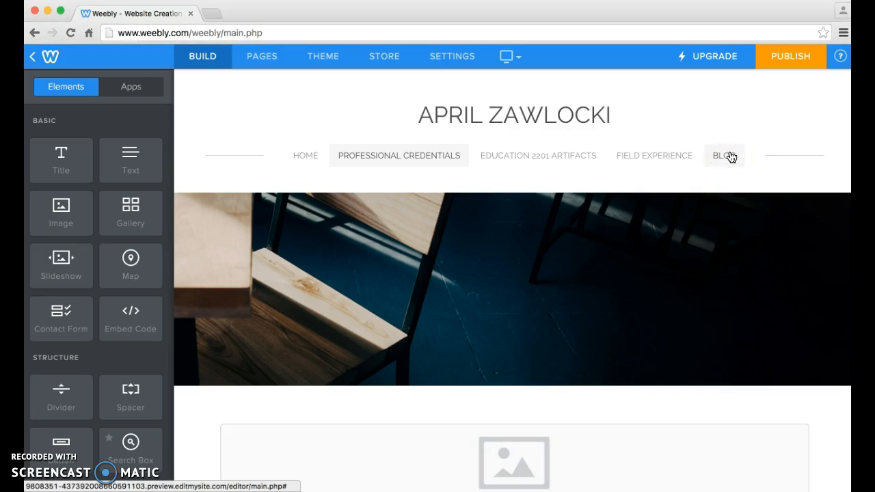
click(778, 59)
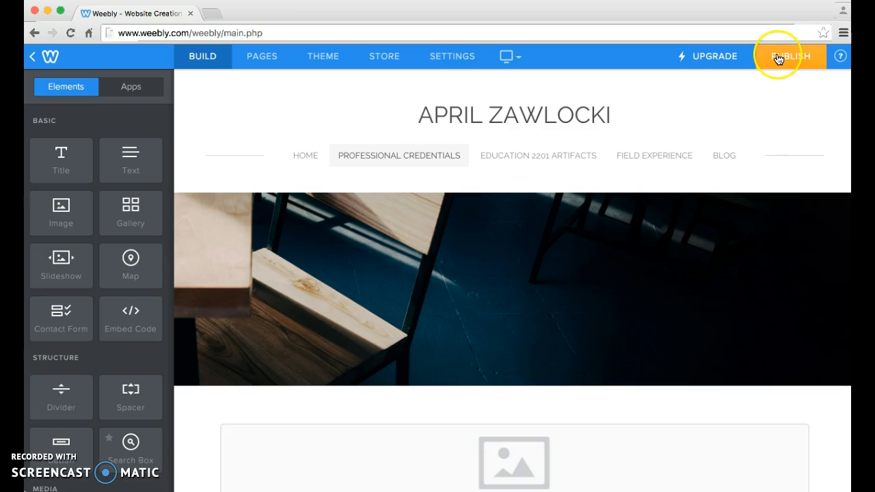
click(784, 58)
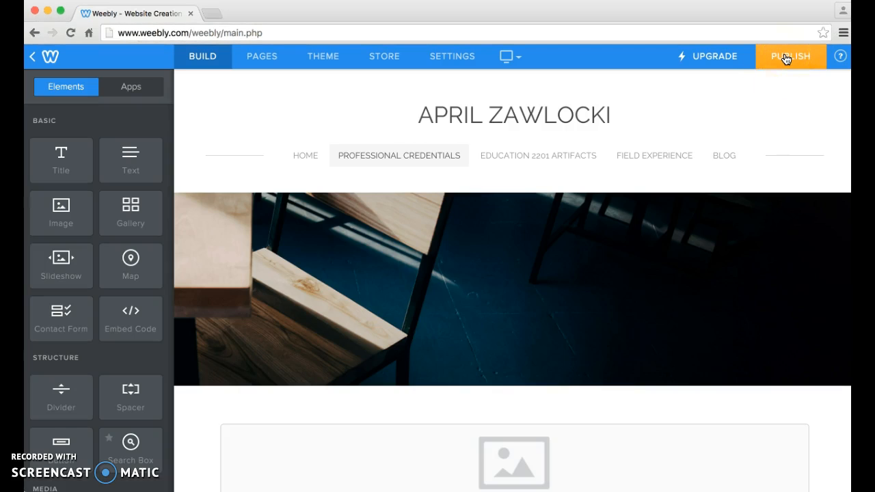
click(785, 58)
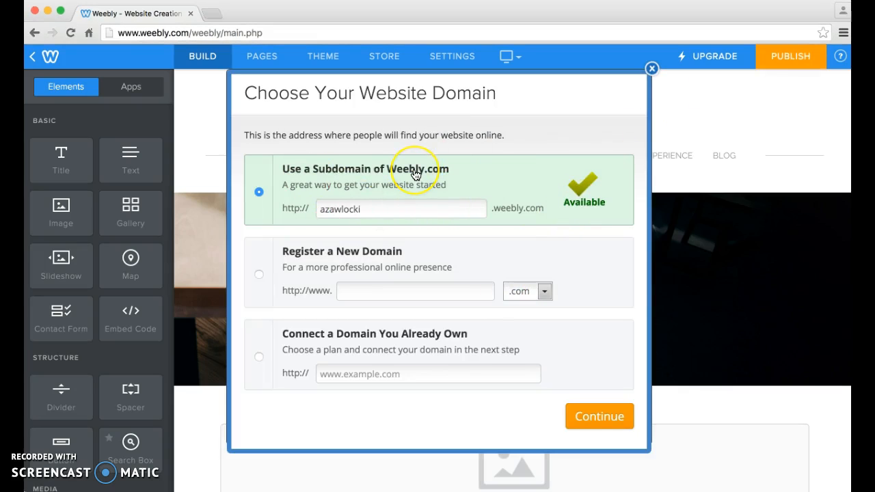
click(596, 419)
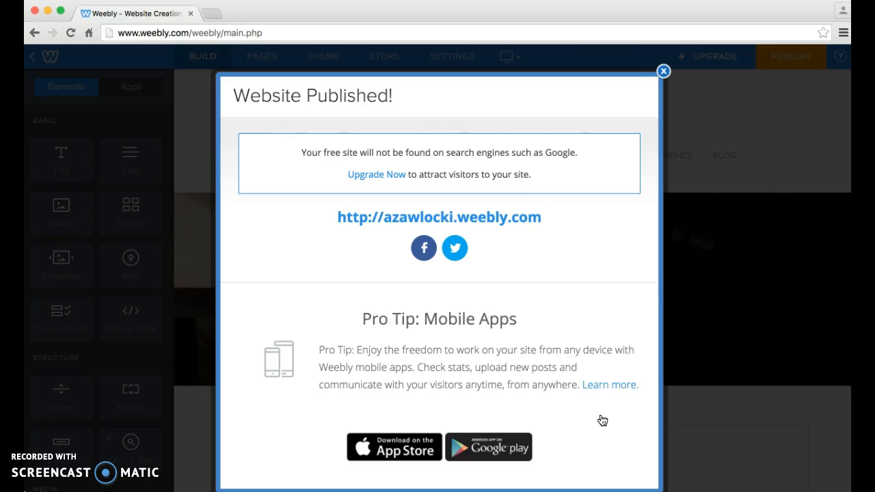
click(664, 72)
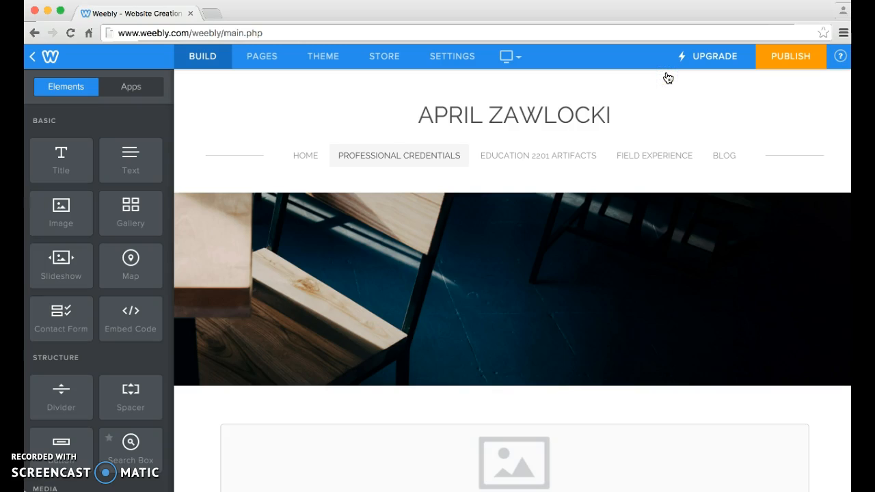
click(660, 109)
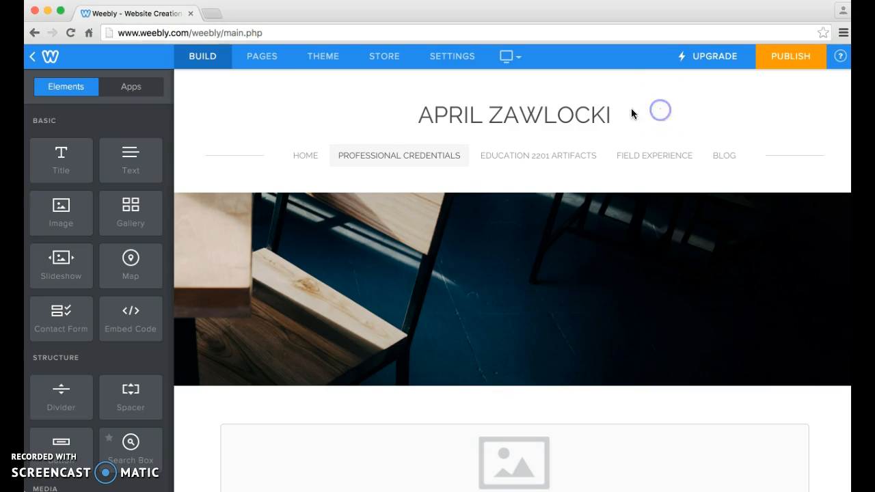
Open the published website at its Weebly.com subdomain address in a new browser tab.
click(213, 15)
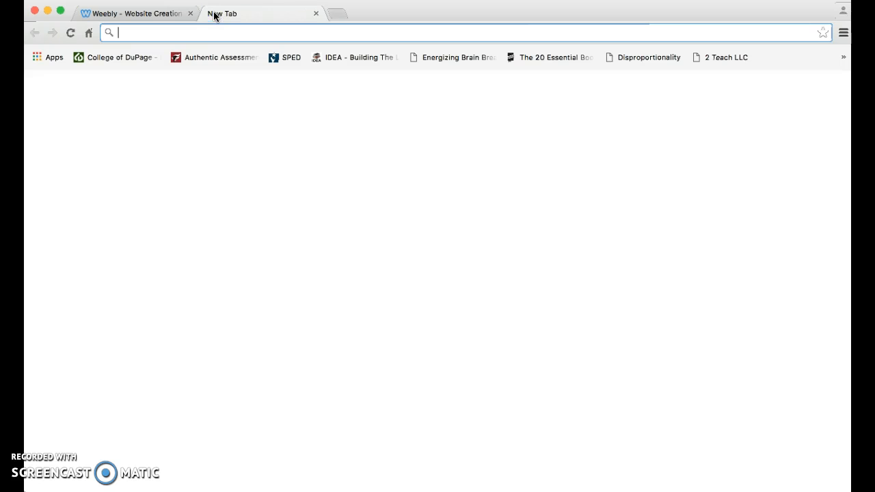
text(azawl)
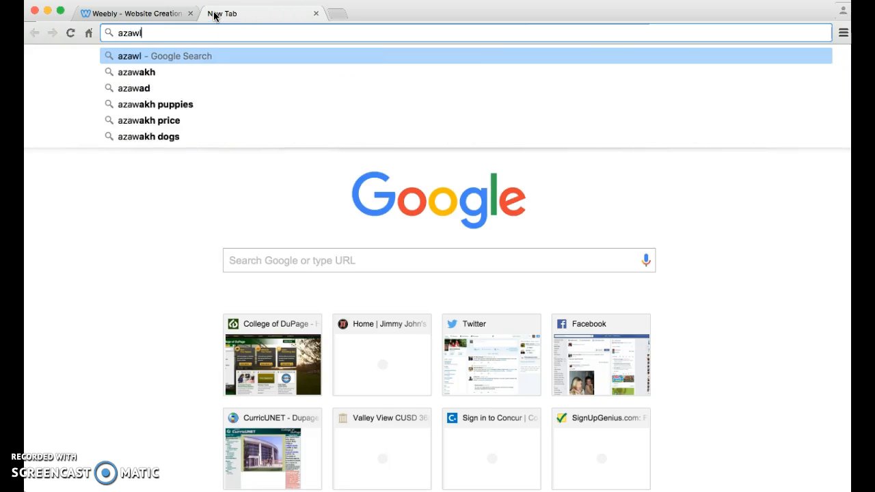
text(ocki.weebly)
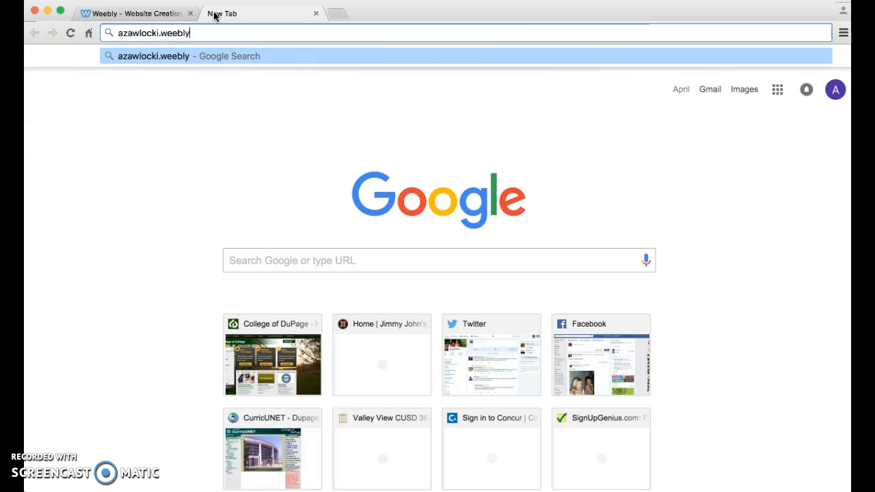
text(.com)
key(Return)
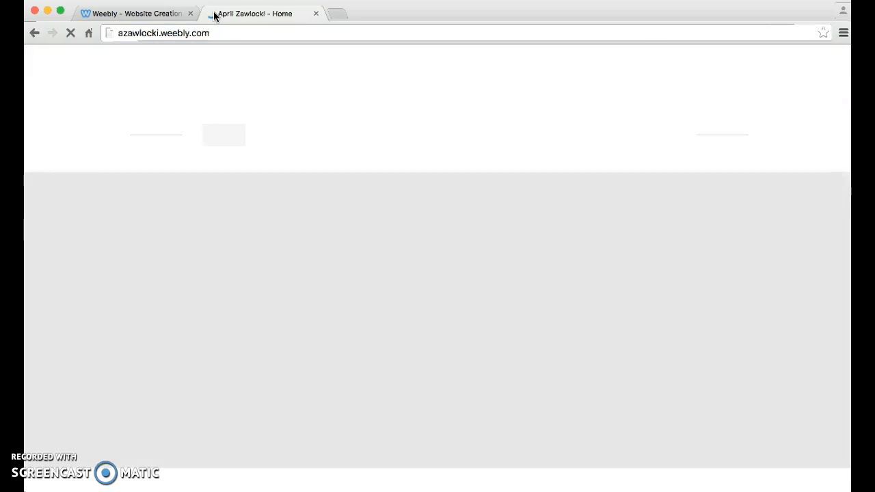
Look over the published Home page, and review the test post and sidebar on the live Blog page.
scroll(574, 154, down, 5)
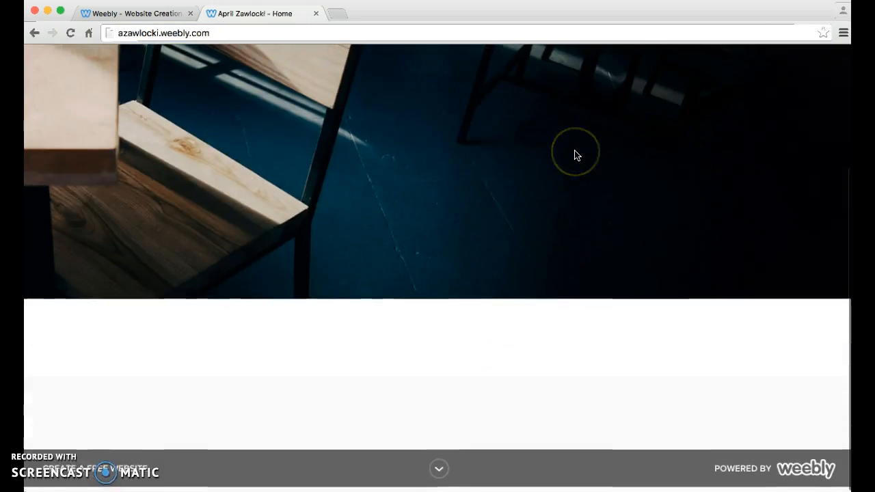
scroll(574, 154, up, 5)
click(645, 133)
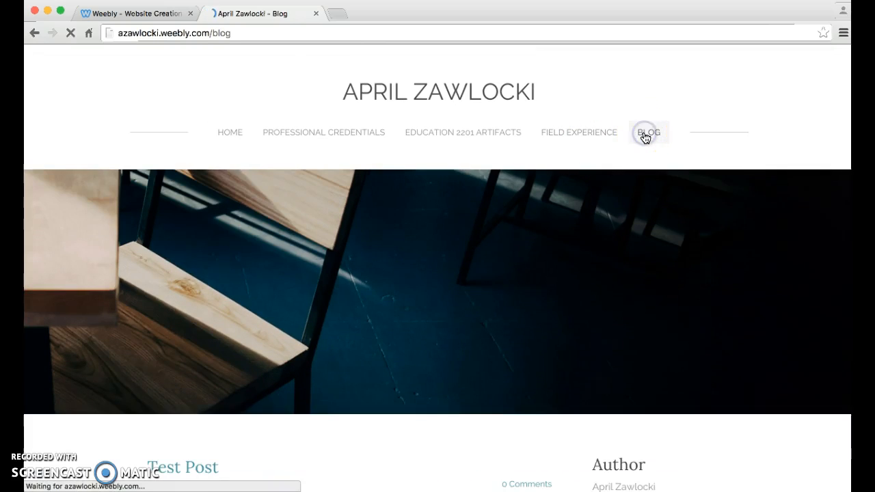
scroll(645, 137, down, 5)
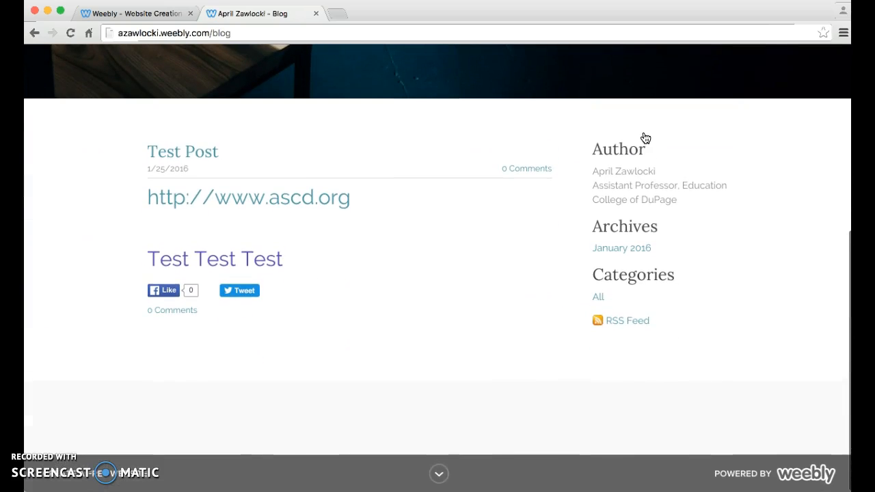
scroll(645, 136, up, 5)
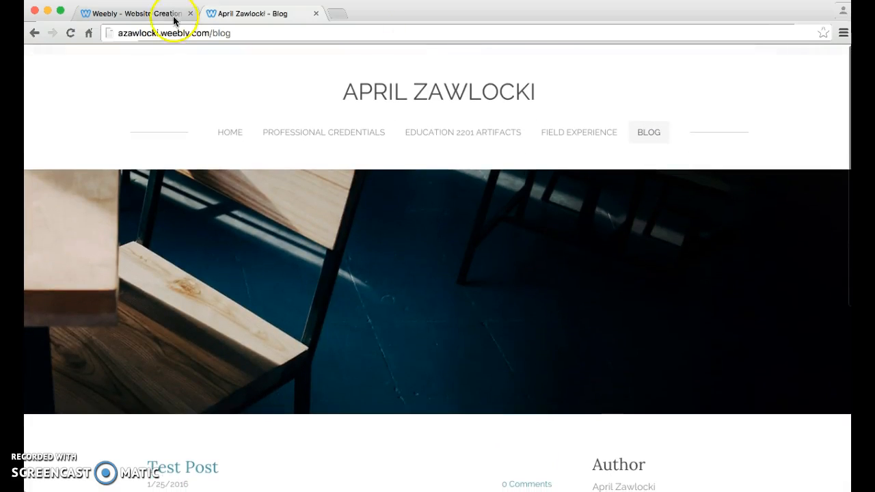
Compare the site editor with the published Blog page, and examine the web address of the published site.
click(166, 14)
scroll(681, 299, down, 4)
scroll(680, 299, up, 2)
scroll(681, 300, up, 2)
click(279, 13)
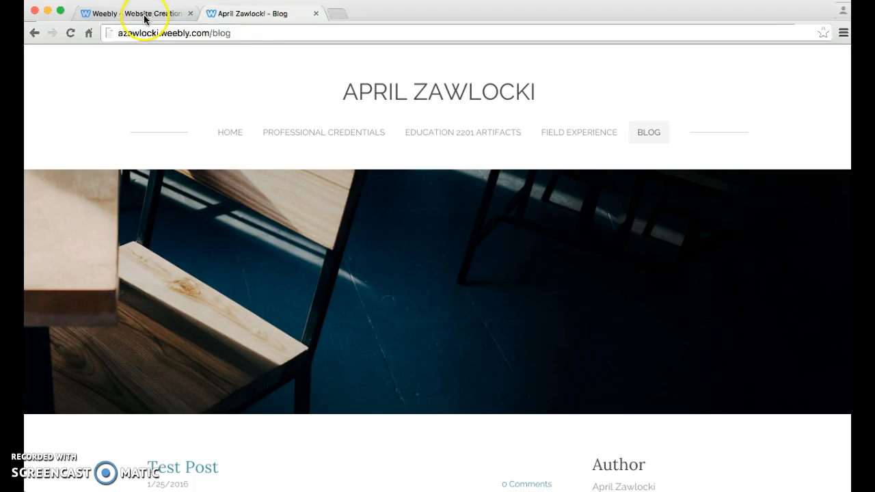
click(143, 13)
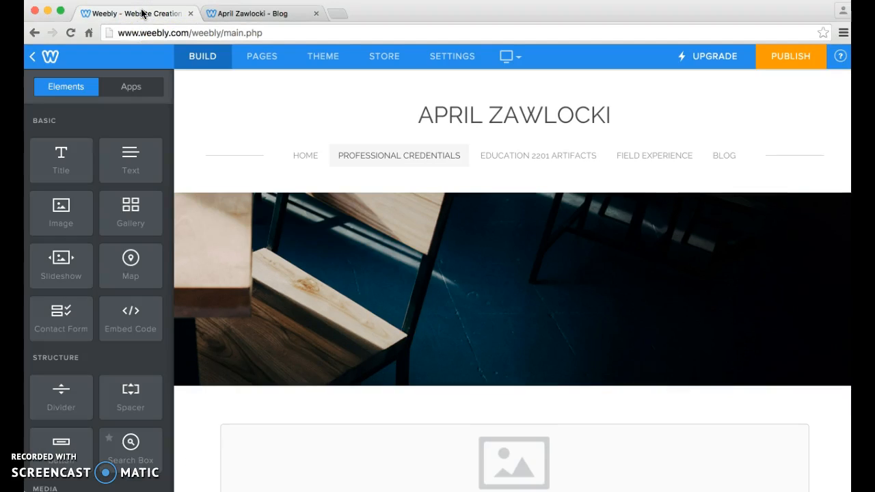
click(232, 13)
click(157, 35)
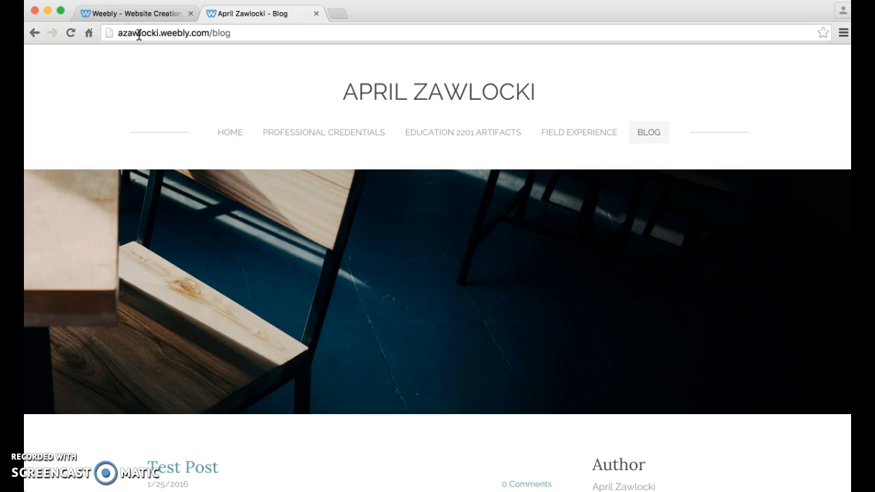
click(304, 67)
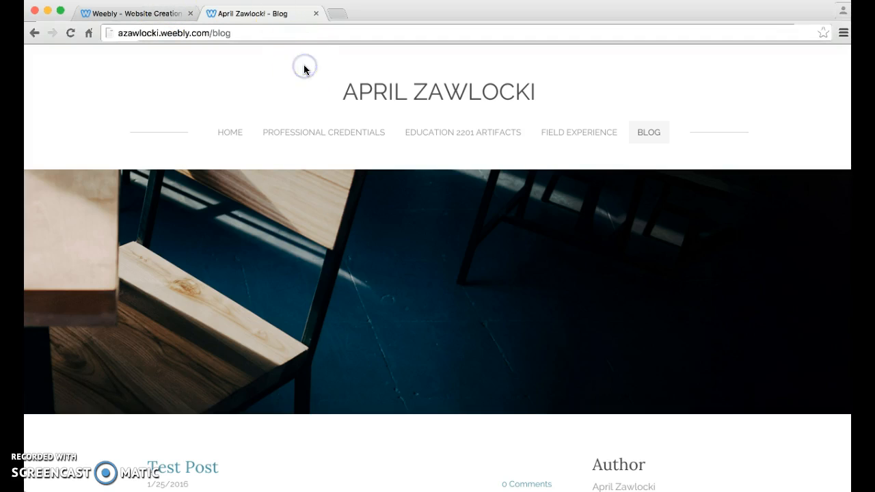